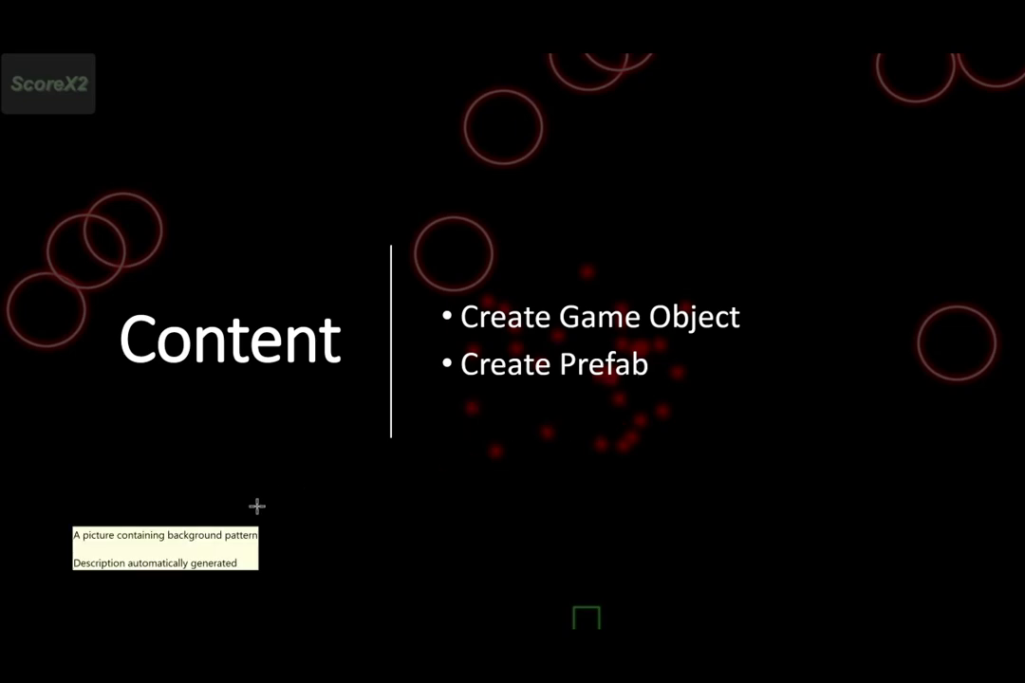
Leave the full-screen slides and switch to the Geometry Invaders project in Unity.
{"action": "left_click_drag", "start_coordinate": [462, 317], "coordinate": [701, 325]}
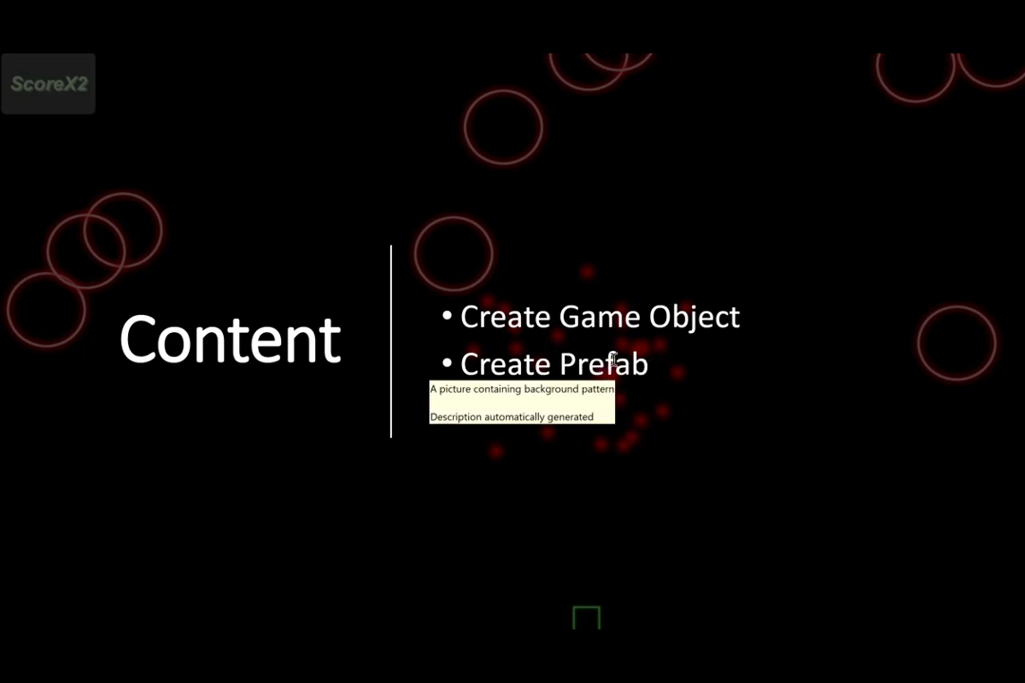
{"action": "key", "text": "Escape"}
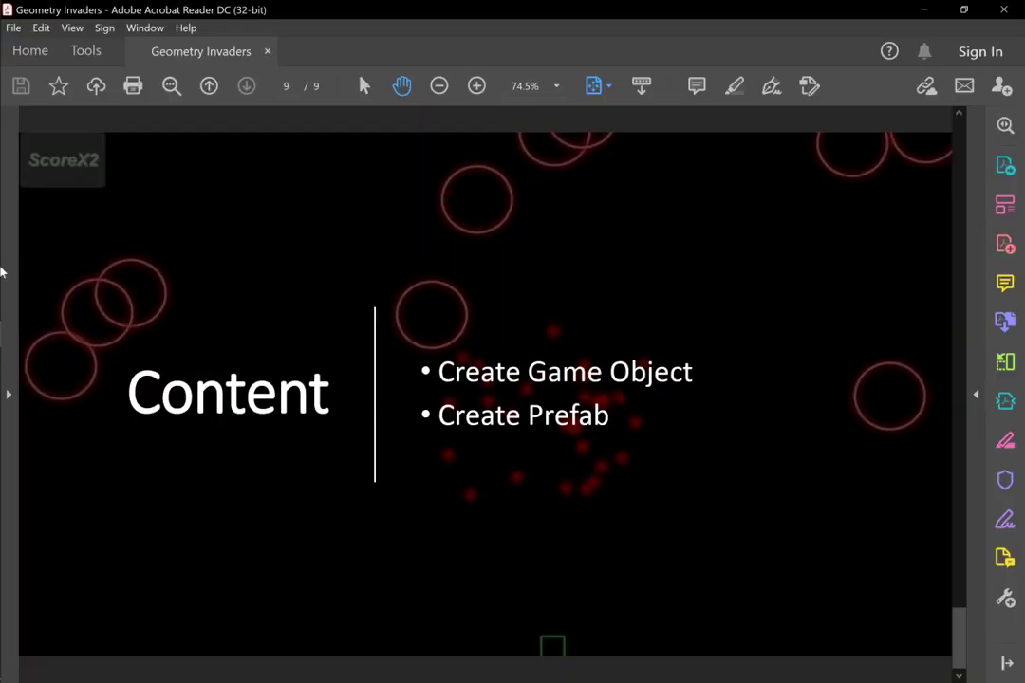
{"action": "mouse_move", "coordinate": [12, 352]}
{"action": "left_click", "coordinate": [19, 308]}
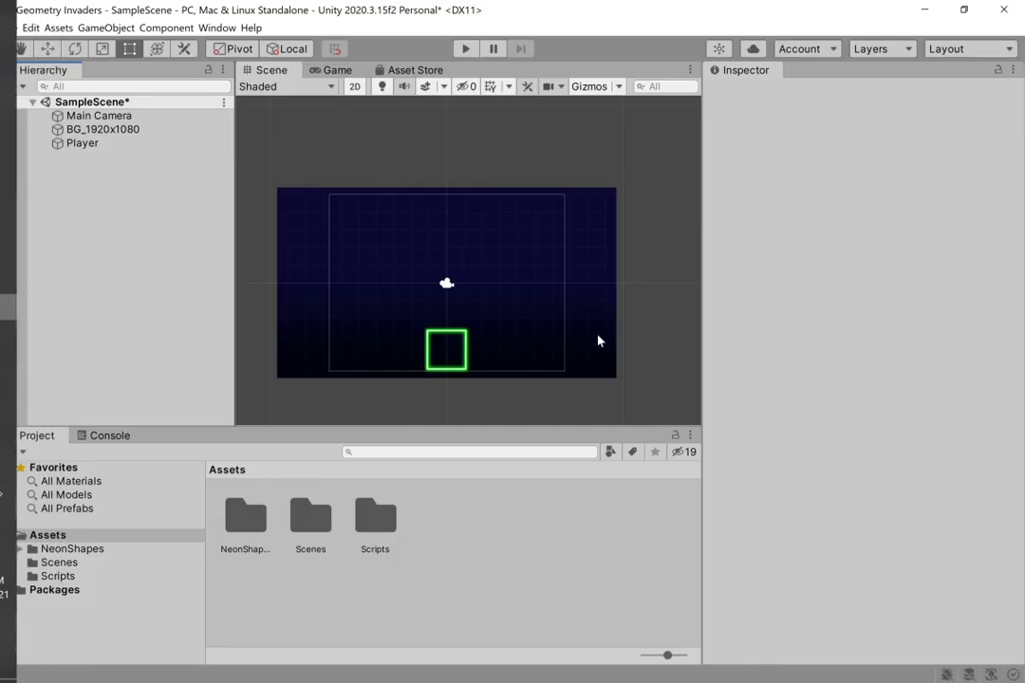
Examine the components of the BG_1920x1080, Main Camera and Player objects one after another.
{"action": "left_click", "coordinate": [86, 141]}
{"action": "left_click", "coordinate": [88, 131]}
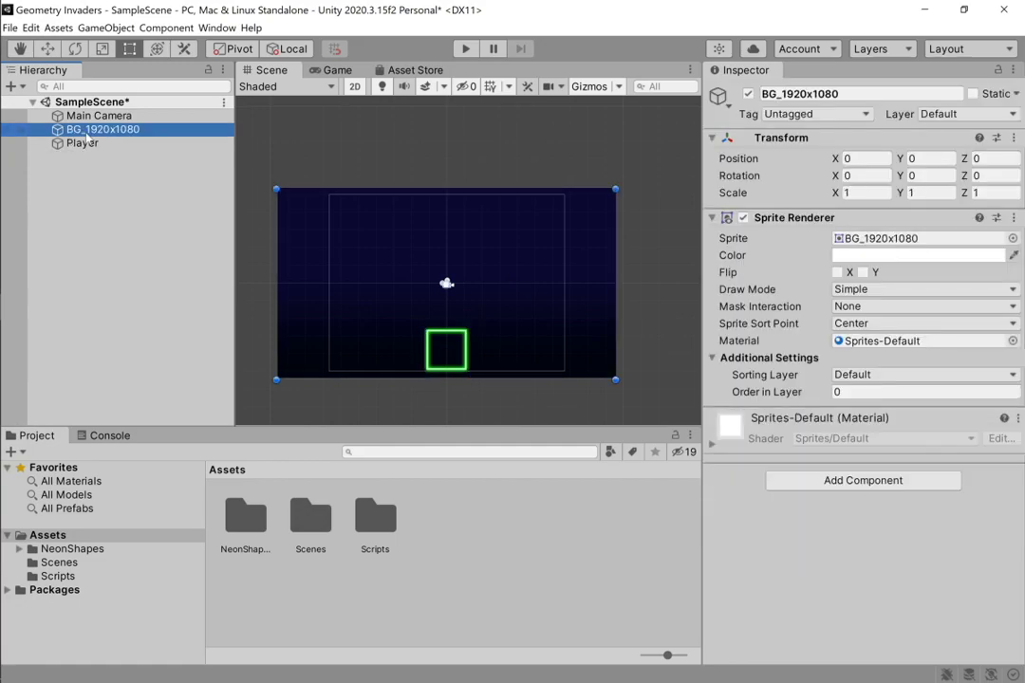
{"action": "left_click", "coordinate": [101, 115]}
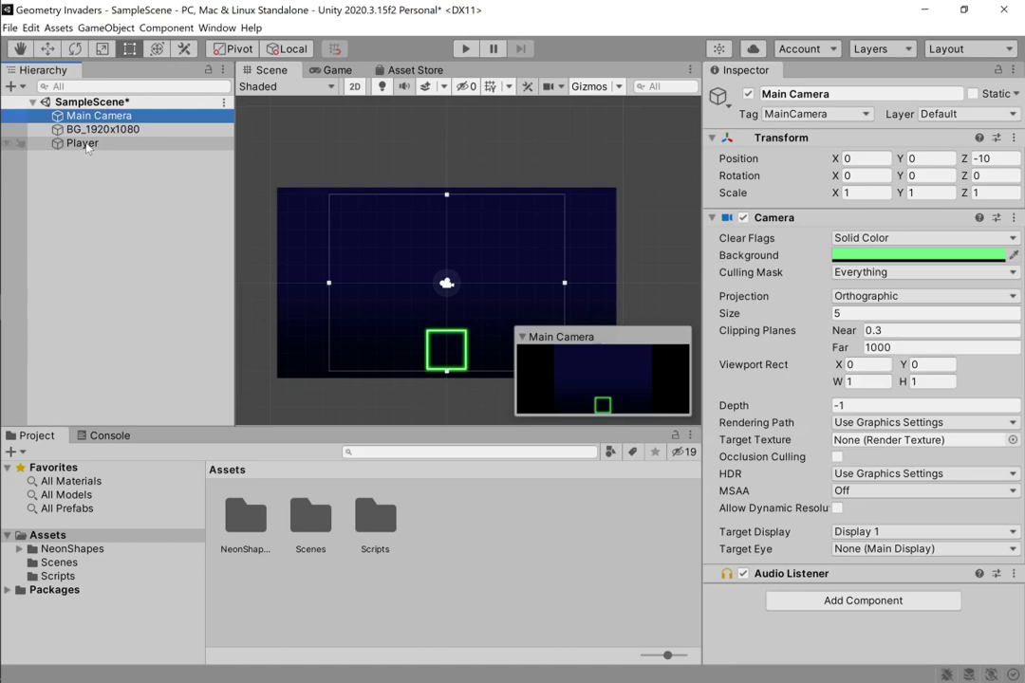
{"action": "left_click", "coordinate": [81, 143]}
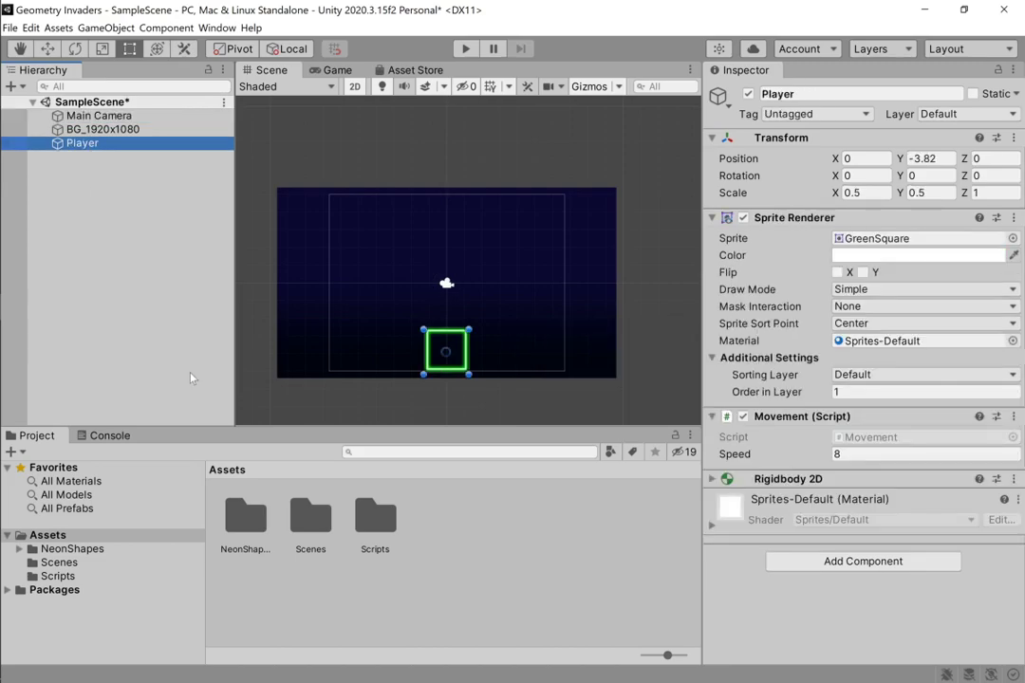
Add the GreenSquare sprite from the NeonShapes PNG folder to the scene and set its Order in Layer to 2.
{"action": "left_click", "coordinate": [76, 549]}
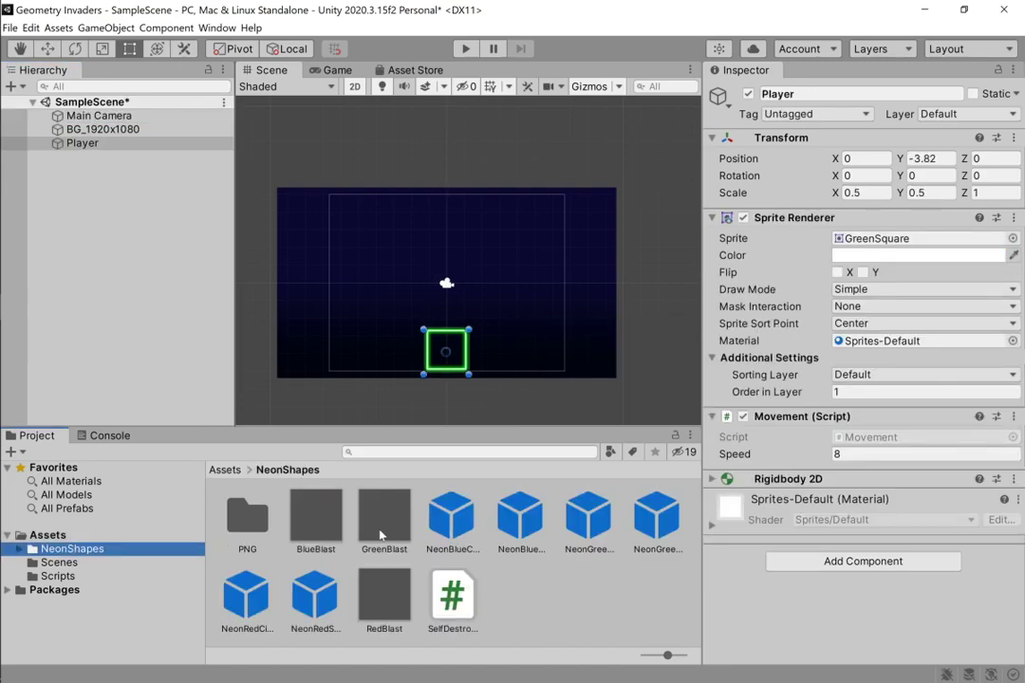
{"action": "double_click", "coordinate": [264, 524]}
{"action": "left_click_drag", "start_coordinate": [487, 518], "coordinate": [137, 194]}
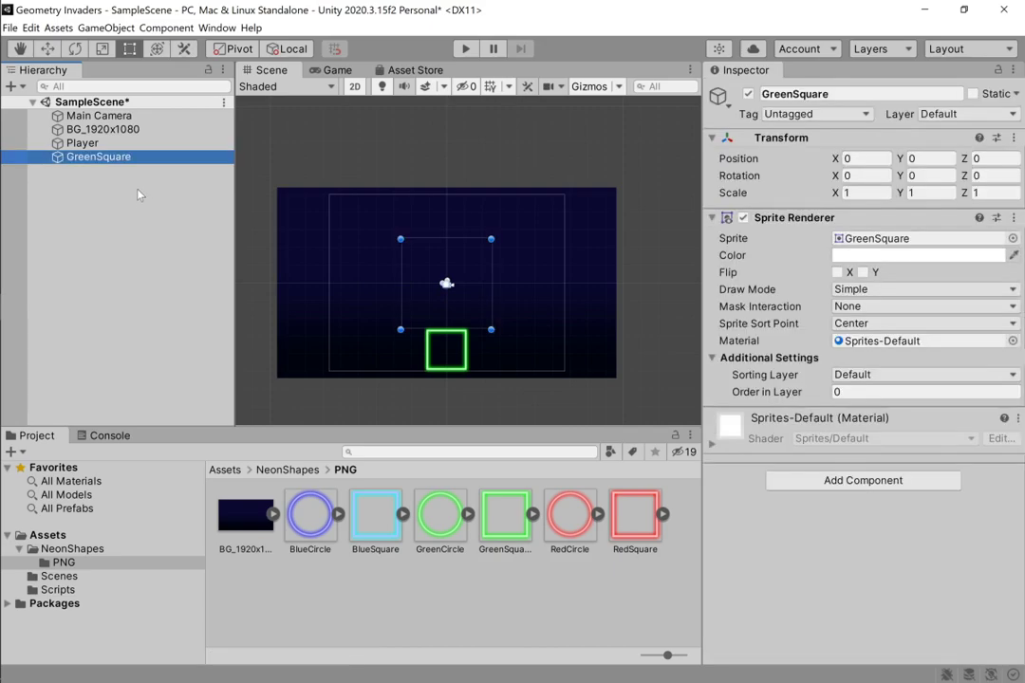
{"action": "left_click", "coordinate": [882, 392]}
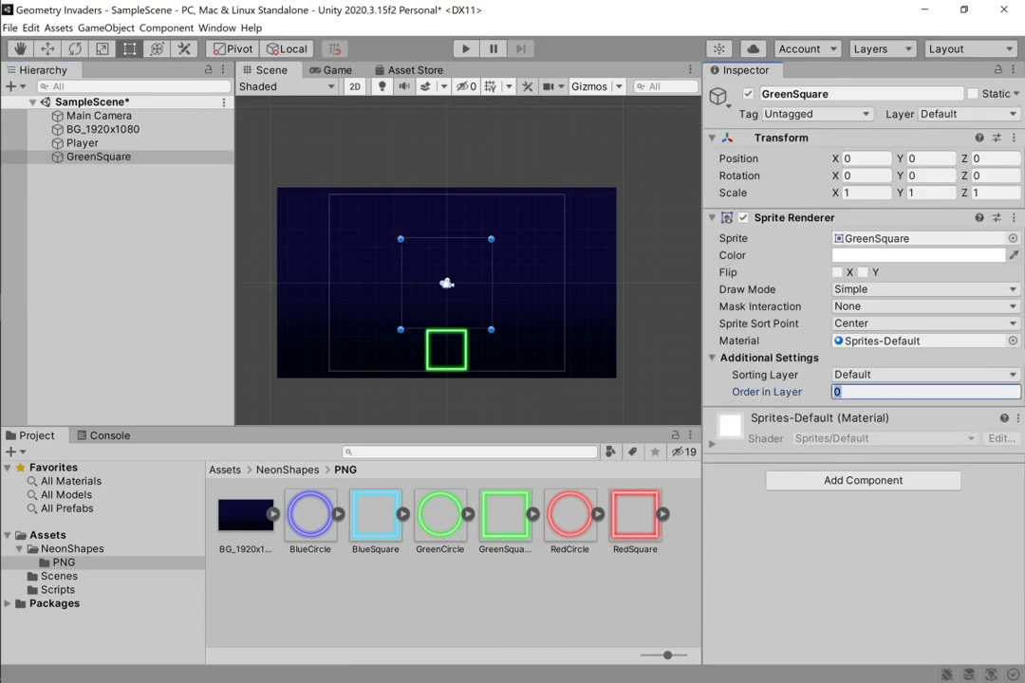
{"action": "type", "text": "2"}
{"action": "left_click", "coordinate": [110, 209]}
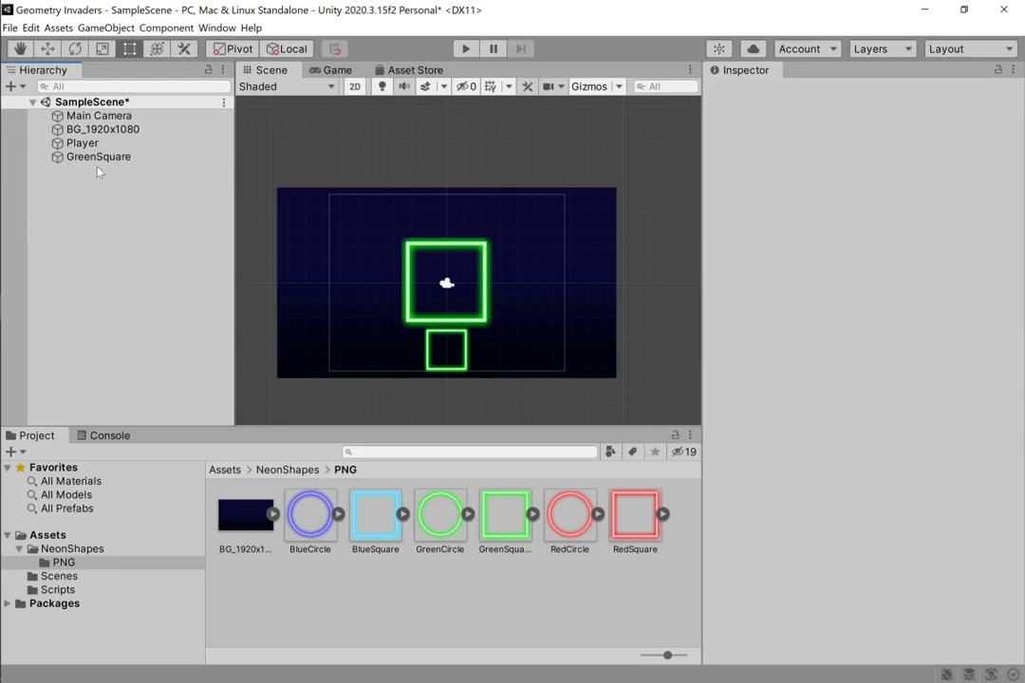
Delete the GreenSquare object from the scene.
{"action": "left_click", "coordinate": [91, 158]}
{"action": "key", "text": "Delete"}
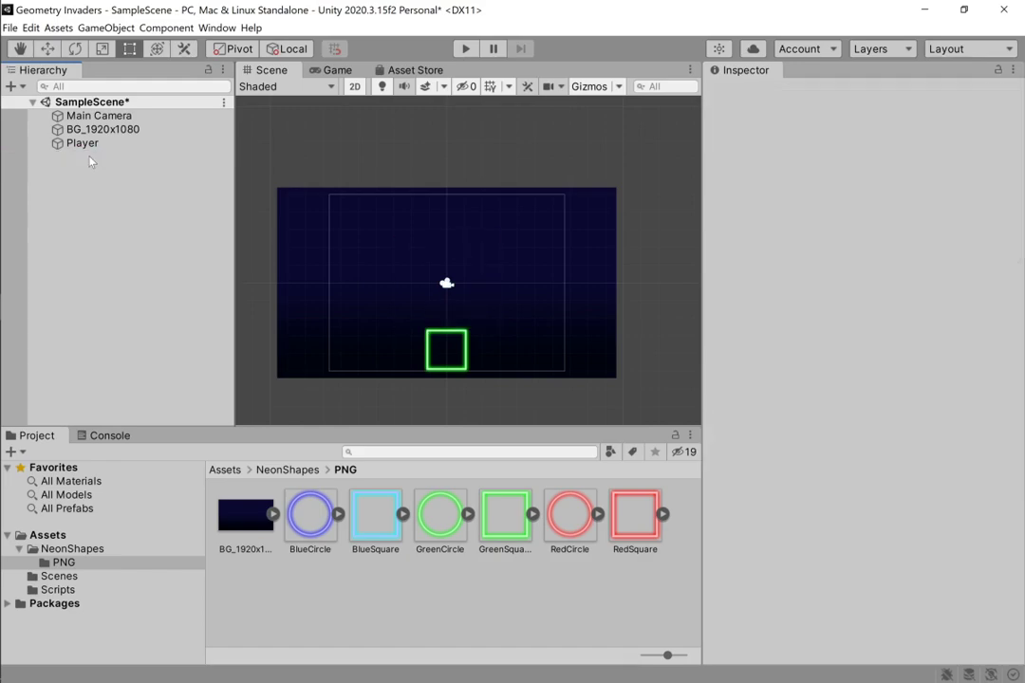
Review the Player's Rigidbody 2D settings and collapse all of its components.
{"action": "left_click", "coordinate": [84, 144]}
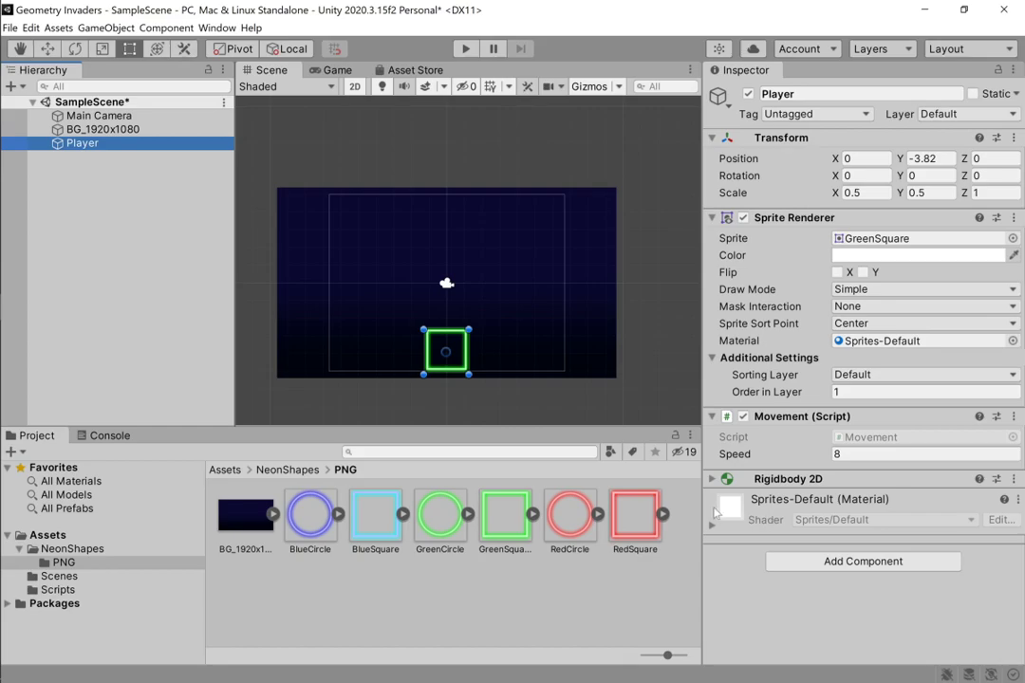
{"action": "left_click", "coordinate": [805, 482]}
{"action": "scroll", "coordinate": [806, 484], "scroll_direction": "down", "scroll_amount": 3}
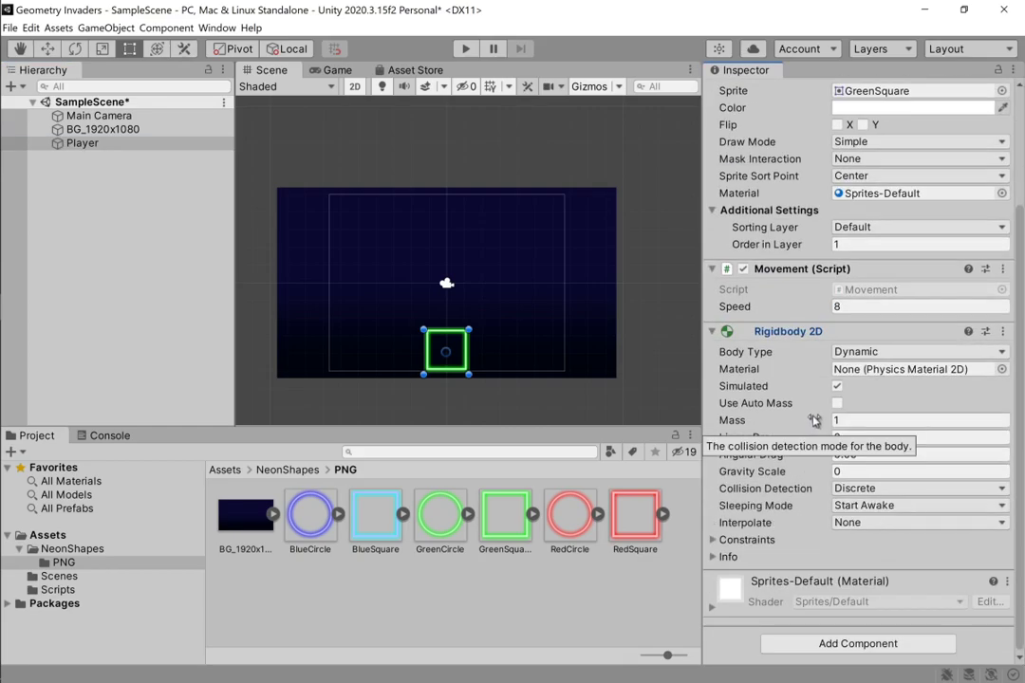
{"action": "scroll", "coordinate": [802, 418], "scroll_direction": "up", "scroll_amount": 3}
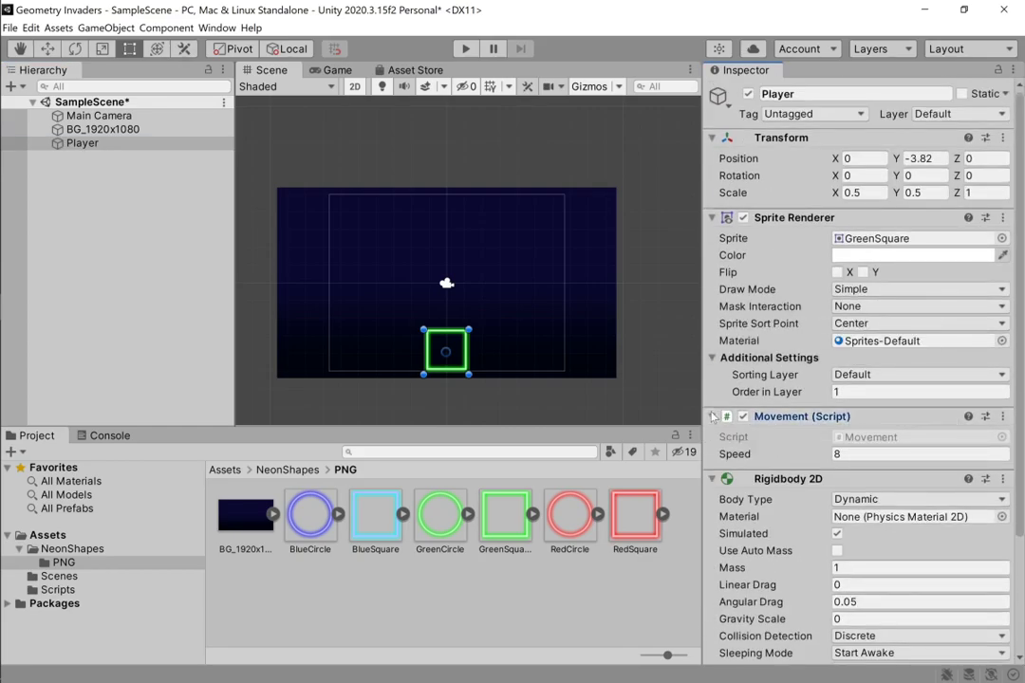
{"action": "left_click", "coordinate": [760, 416]}
{"action": "left_click", "coordinate": [712, 218]}
{"action": "left_click", "coordinate": [712, 138]}
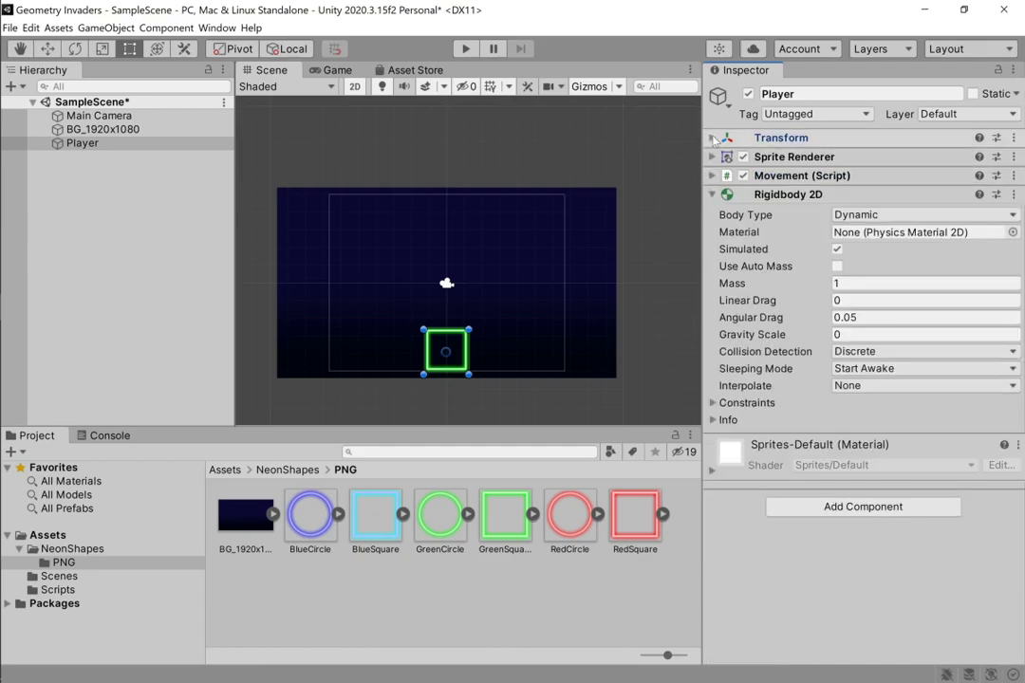
{"action": "left_click", "coordinate": [712, 195]}
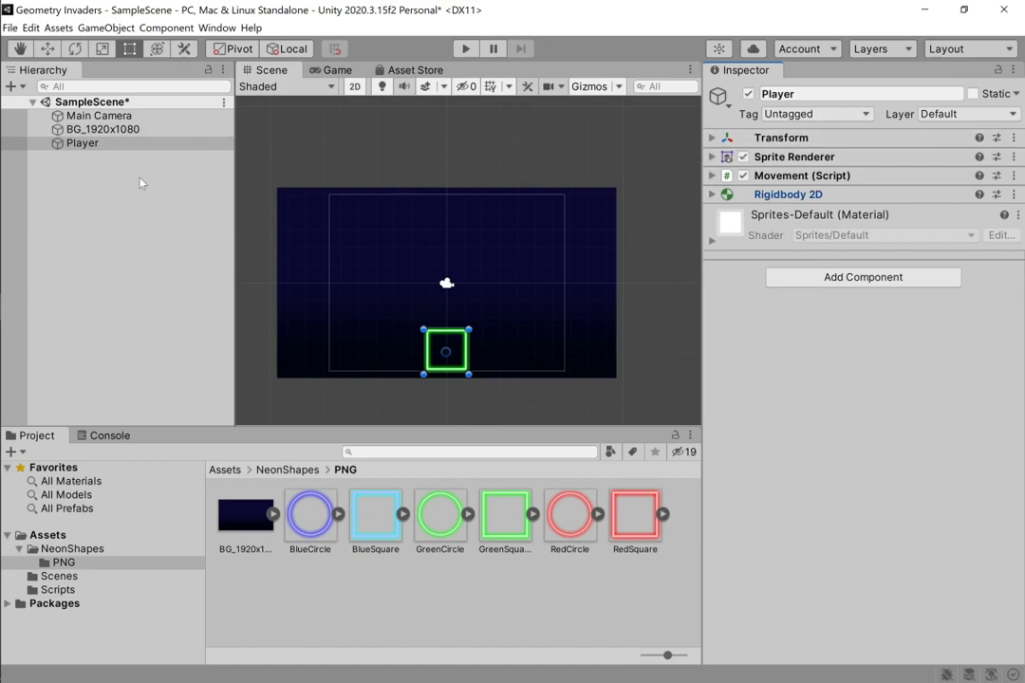
{"action": "left_click", "coordinate": [91, 165]}
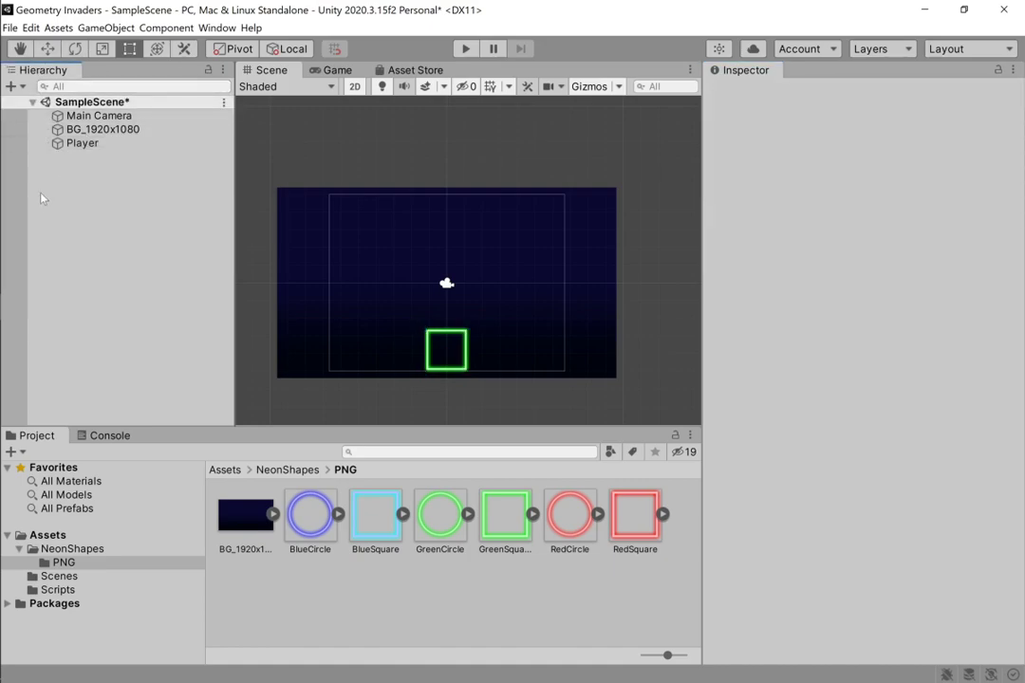
{"action": "right_click", "coordinate": [76, 146]}
{"action": "right_click", "coordinate": [69, 130]}
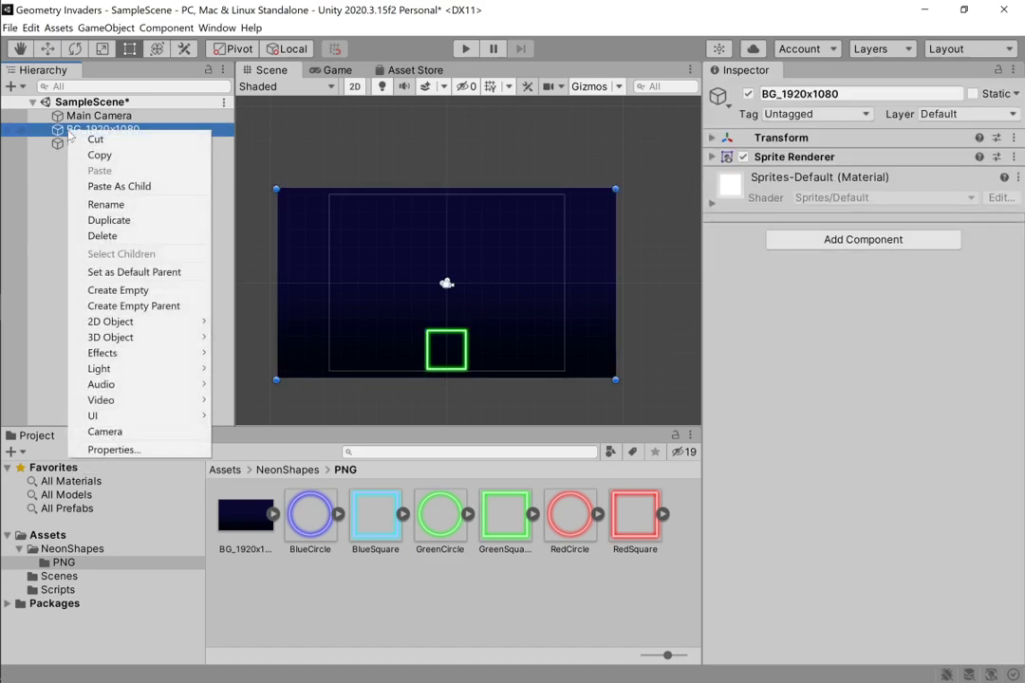
{"action": "right_click", "coordinate": [70, 118]}
{"action": "left_click", "coordinate": [43, 207]}
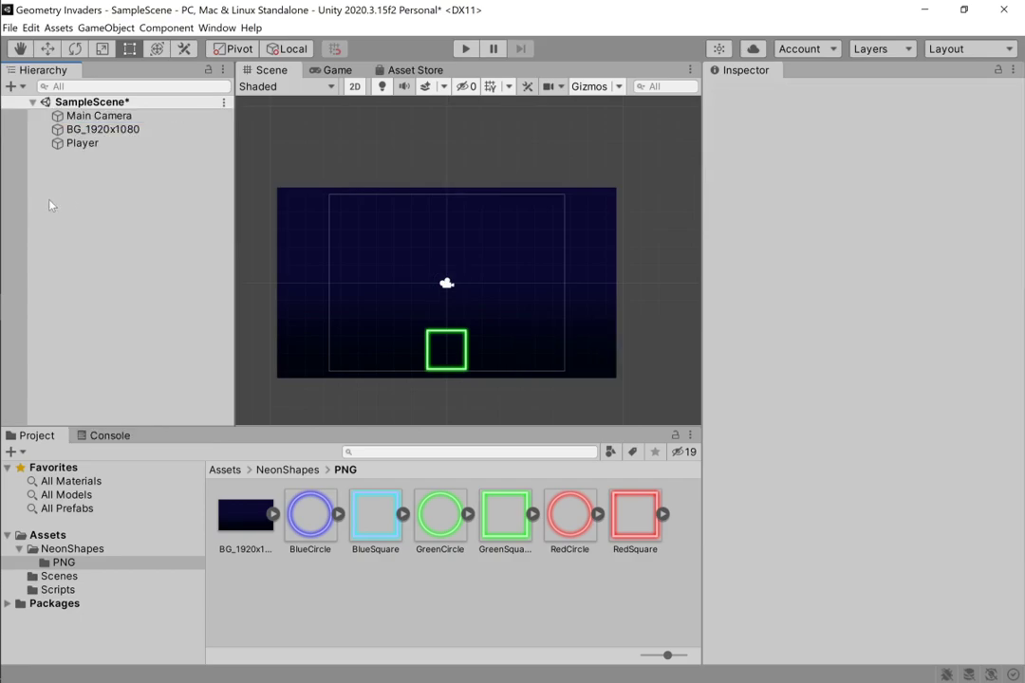
Create an empty game object at the top level of SampleScene, keeping its default name.
{"action": "right_click", "coordinate": [64, 197]}
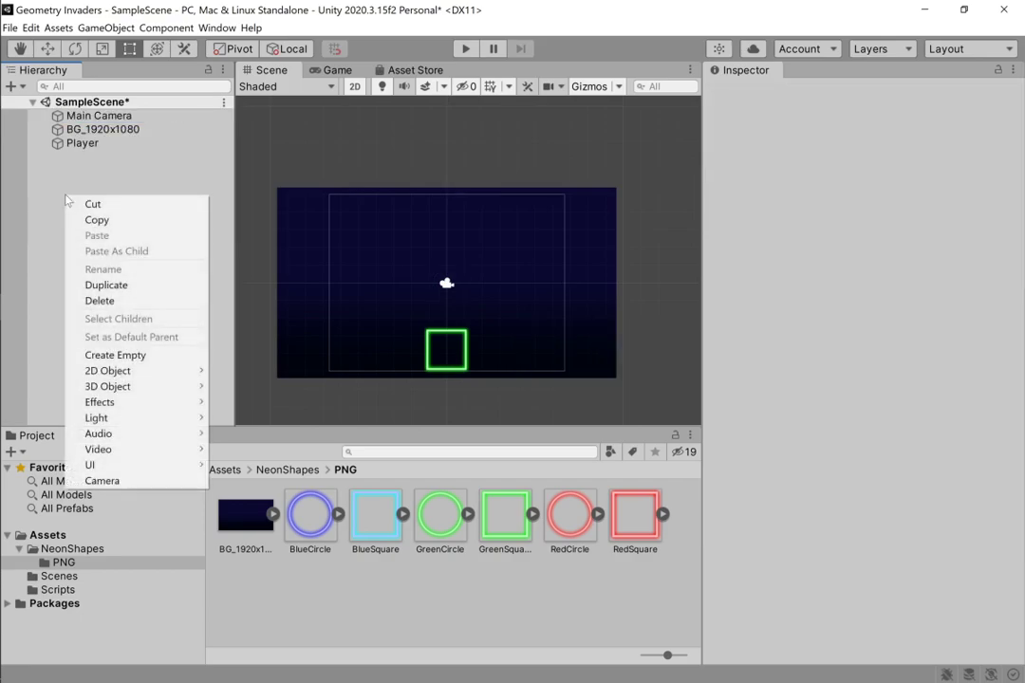
{"action": "left_click", "coordinate": [130, 360]}
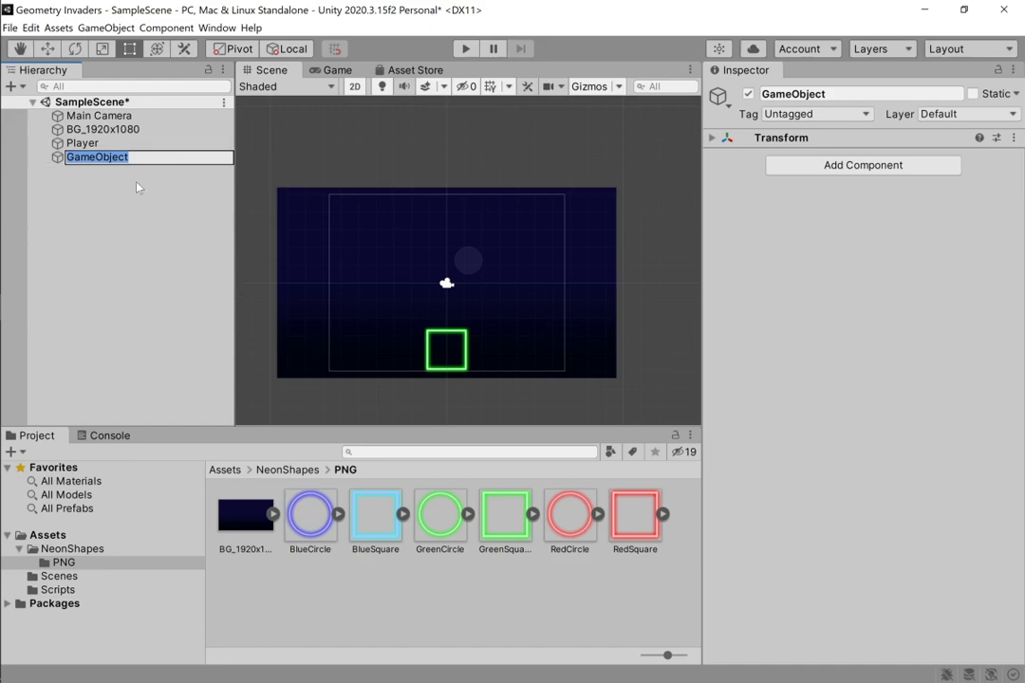
{"action": "key", "text": "Return"}
{"action": "left_click", "coordinate": [99, 196]}
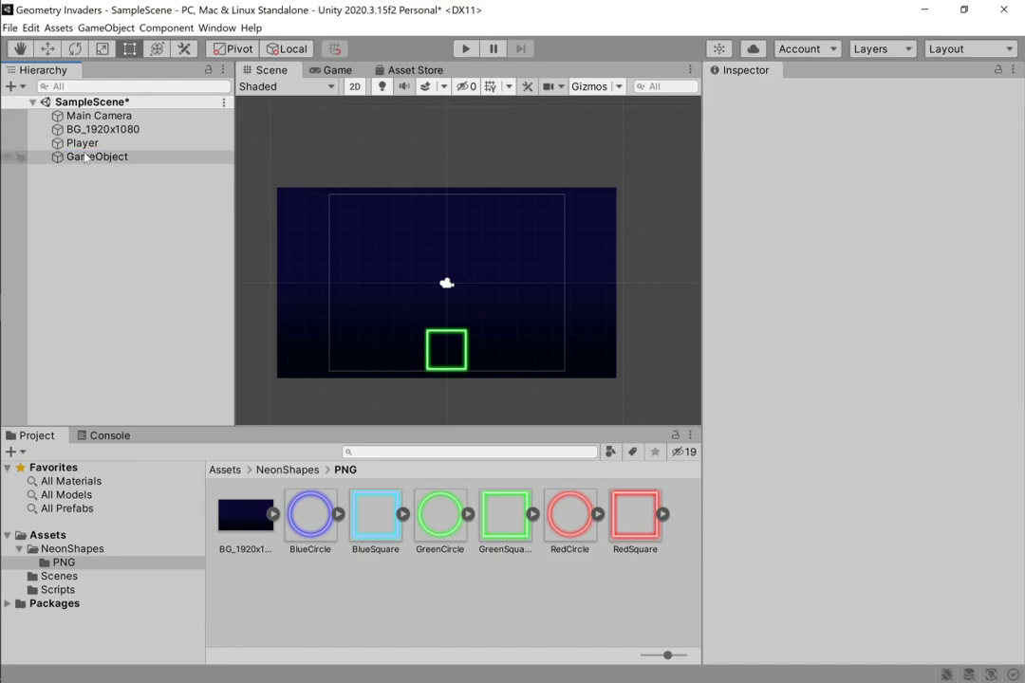
Examine the empty GameObject in the scene, and run and stop the game to check how it appears.
{"action": "left_click", "coordinate": [85, 157]}
{"action": "scroll", "coordinate": [542, 209], "scroll_direction": "down", "scroll_amount": 5}
{"action": "scroll", "coordinate": [542, 209], "scroll_direction": "up", "scroll_amount": 5}
{"action": "scroll", "coordinate": [542, 209], "scroll_direction": "up", "scroll_amount": 3}
{"action": "left_click", "coordinate": [396, 311]}
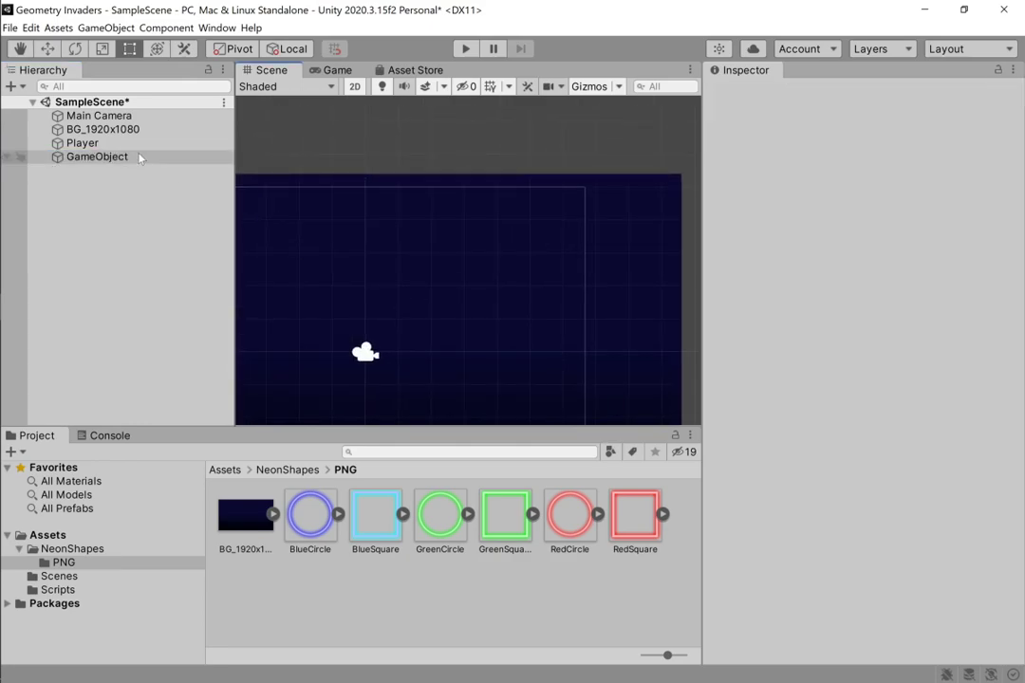
{"action": "left_click", "coordinate": [85, 142]}
{"action": "left_click", "coordinate": [95, 156]}
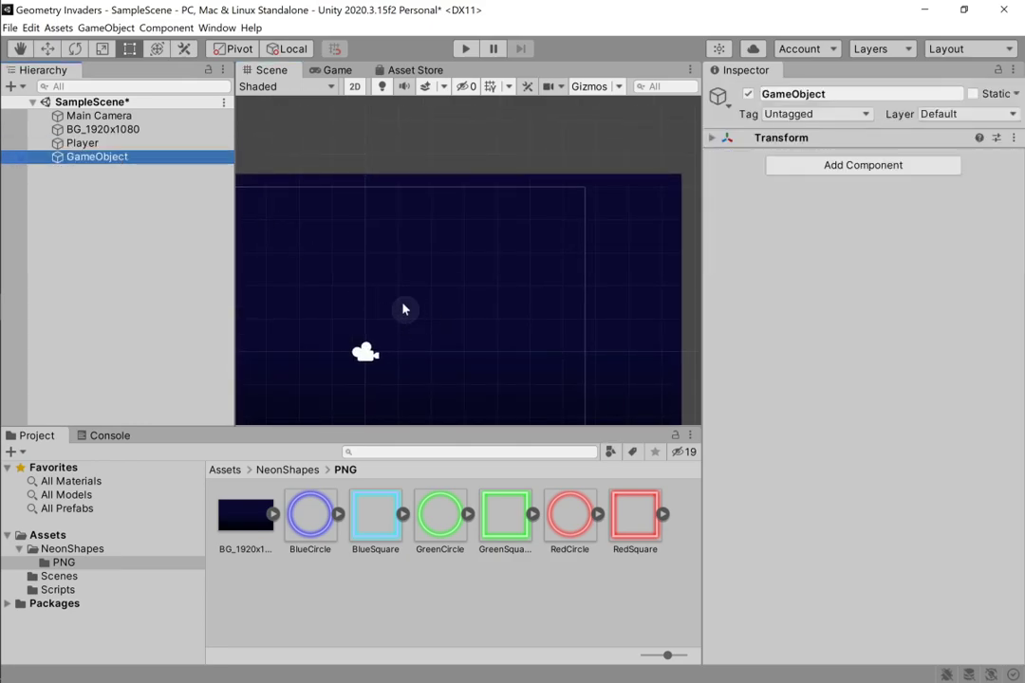
{"action": "left_click", "coordinate": [466, 49]}
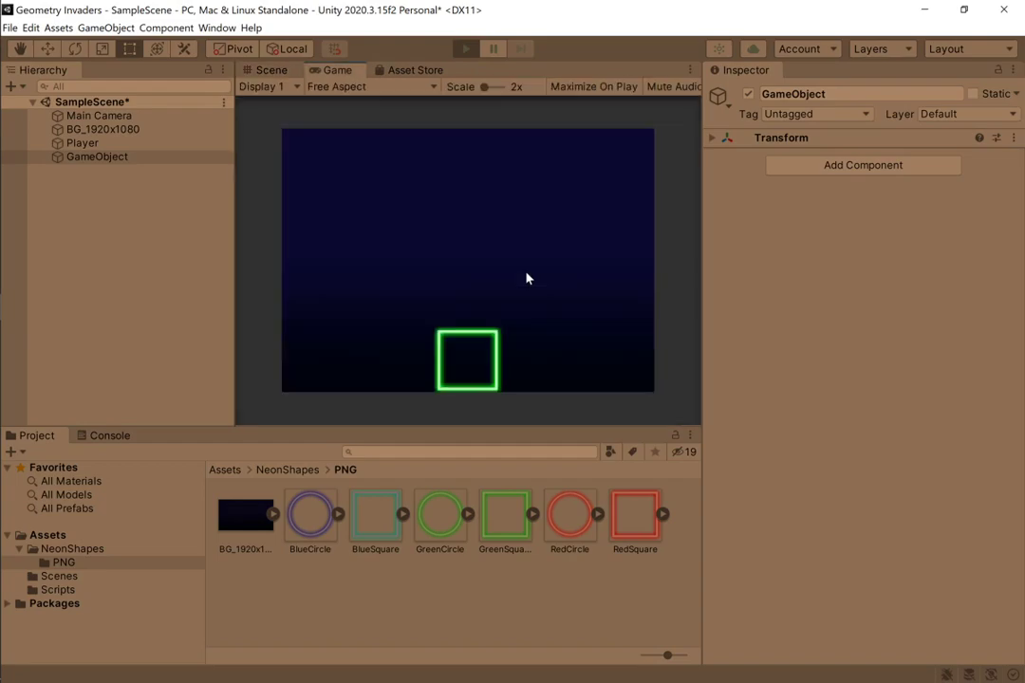
{"action": "left_click", "coordinate": [466, 49]}
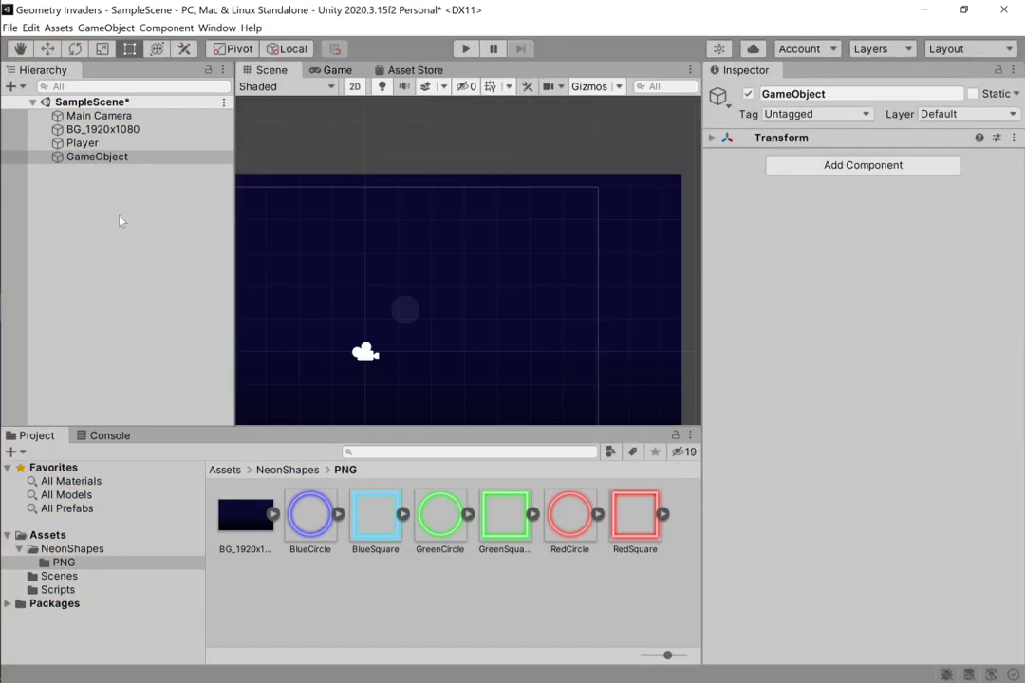
Display the empty GameObject's move handles and recentre the scene view on the whole background.
{"action": "left_click", "coordinate": [89, 158]}
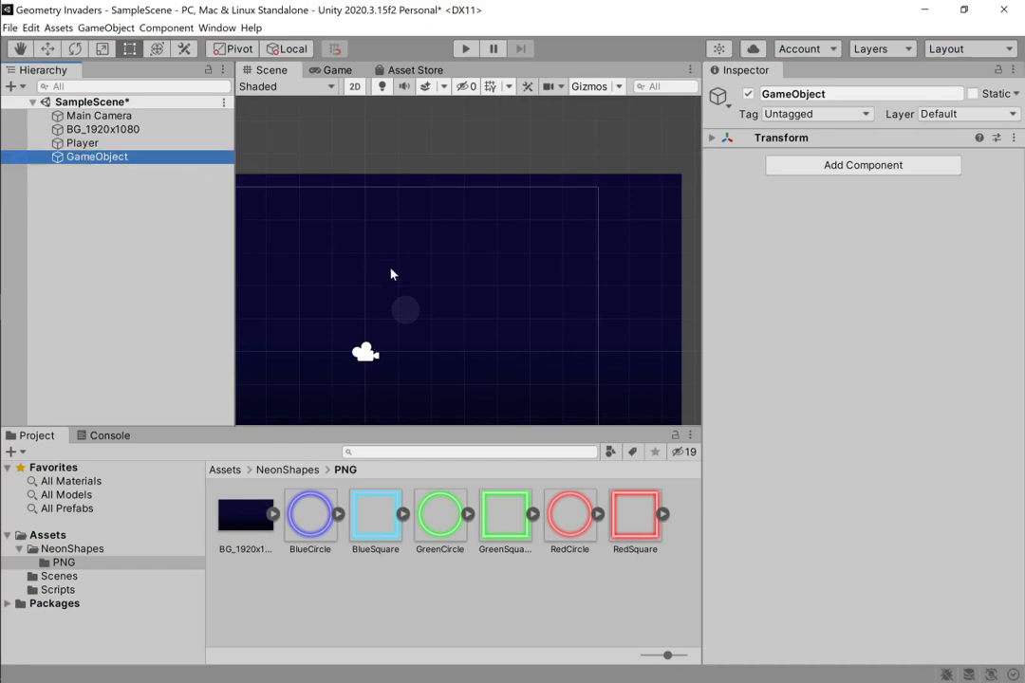
{"action": "scroll", "coordinate": [392, 274], "scroll_direction": "down", "scroll_amount": 1}
{"action": "left_click", "coordinate": [46, 48]}
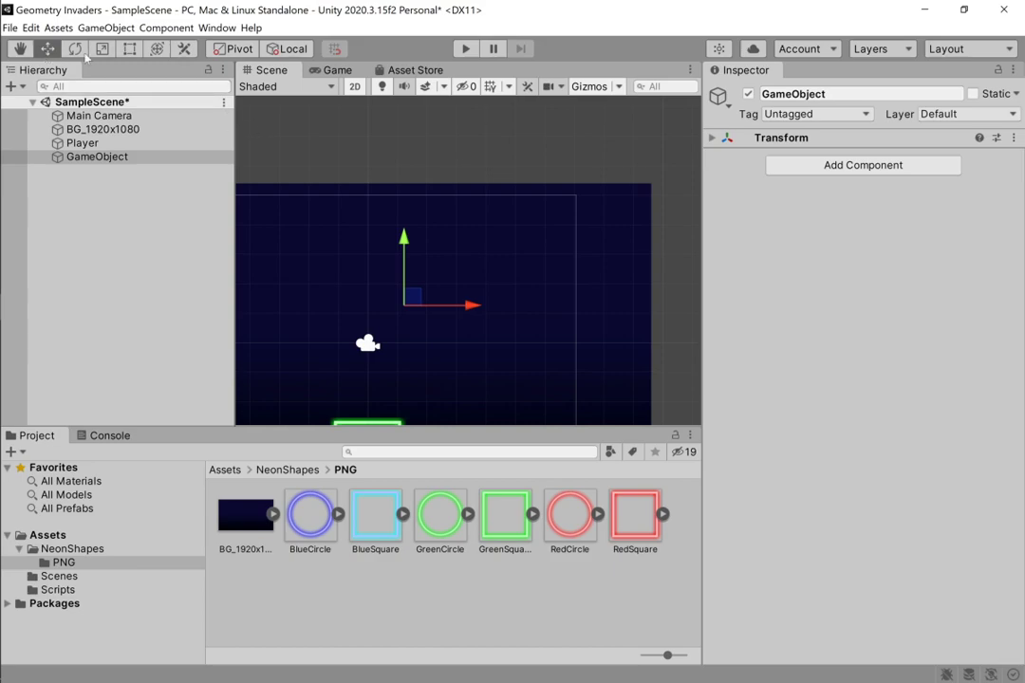
{"action": "left_click", "coordinate": [19, 48]}
{"action": "left_click_drag", "start_coordinate": [441, 245], "coordinate": [478, 186]}
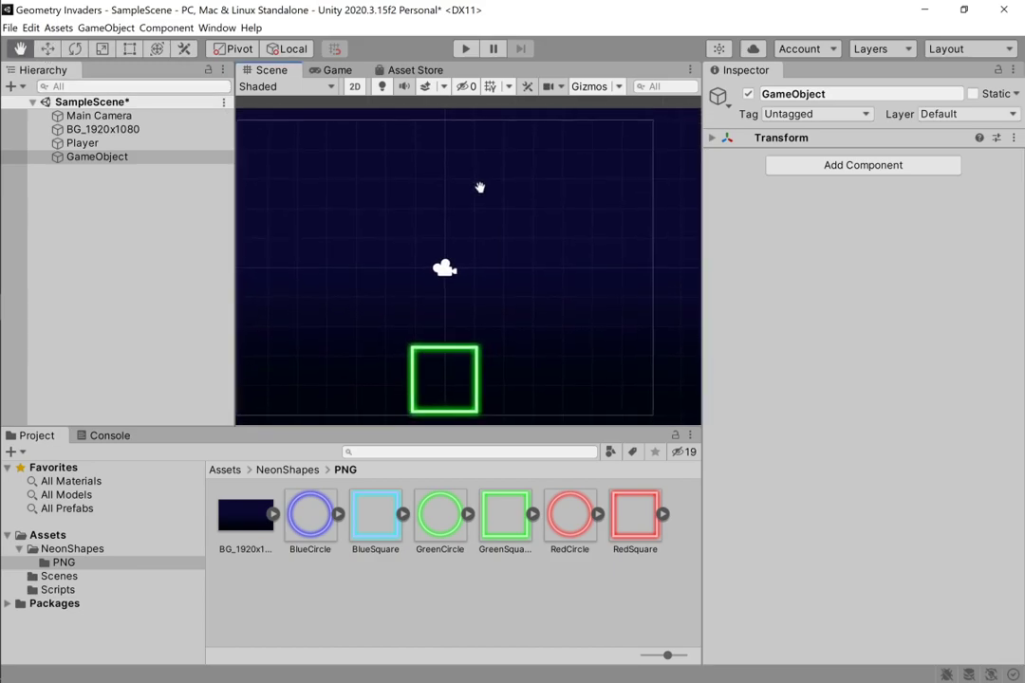
{"action": "scroll", "coordinate": [479, 187], "scroll_direction": "down", "scroll_amount": 1}
{"action": "scroll", "coordinate": [480, 187], "scroll_direction": "down", "scroll_amount": 1}
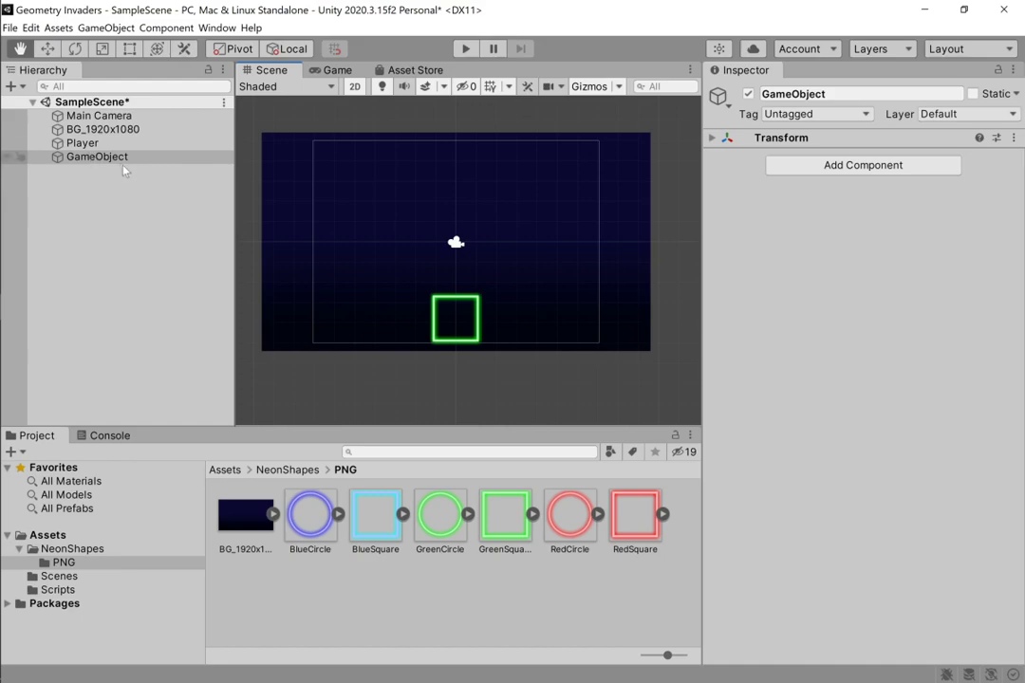
Rename the empty GameObject as Bullet.
{"action": "right_click", "coordinate": [84, 161]}
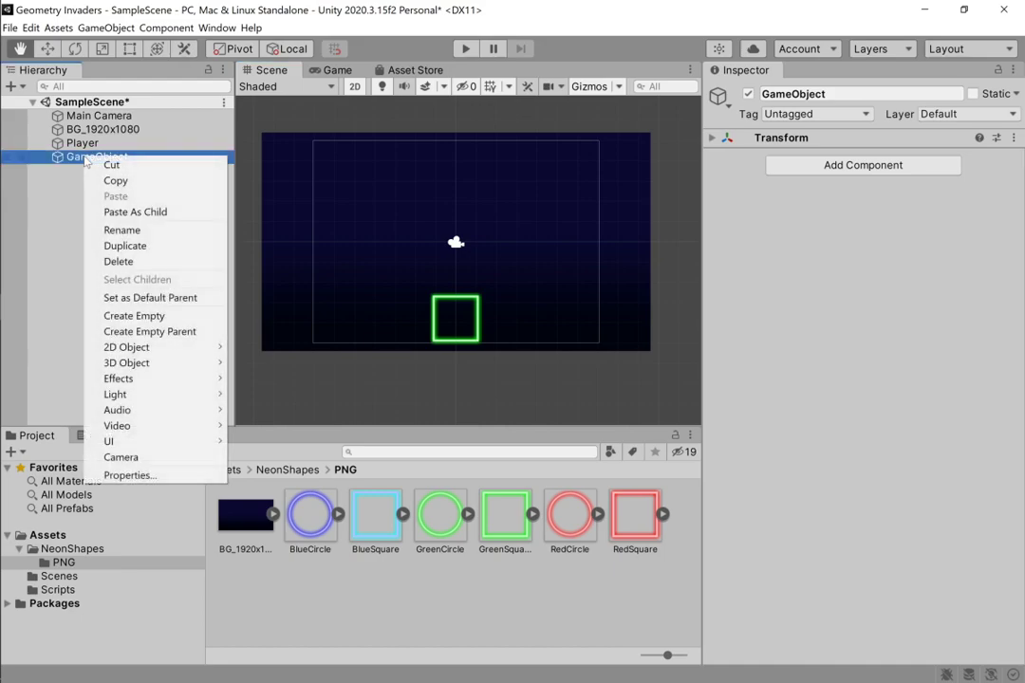
{"action": "left_click", "coordinate": [122, 231]}
{"action": "type", "text": "Bullet"}
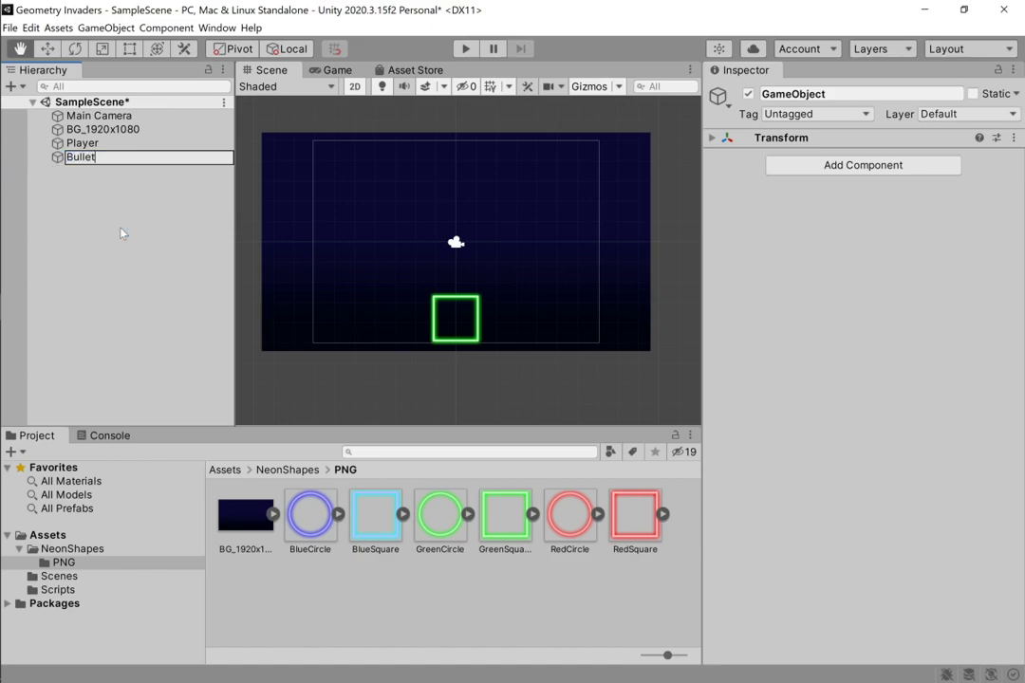
{"action": "key", "text": "Return"}
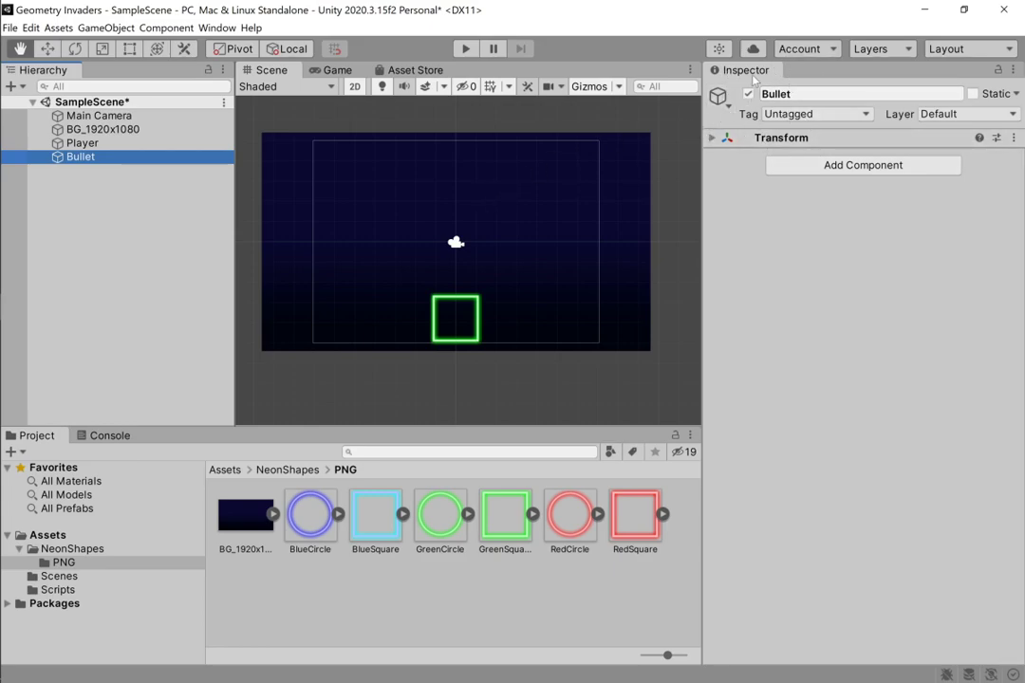
Expand the Bullet's Transform component and set its X position to 0.35.
{"action": "left_click", "coordinate": [713, 139]}
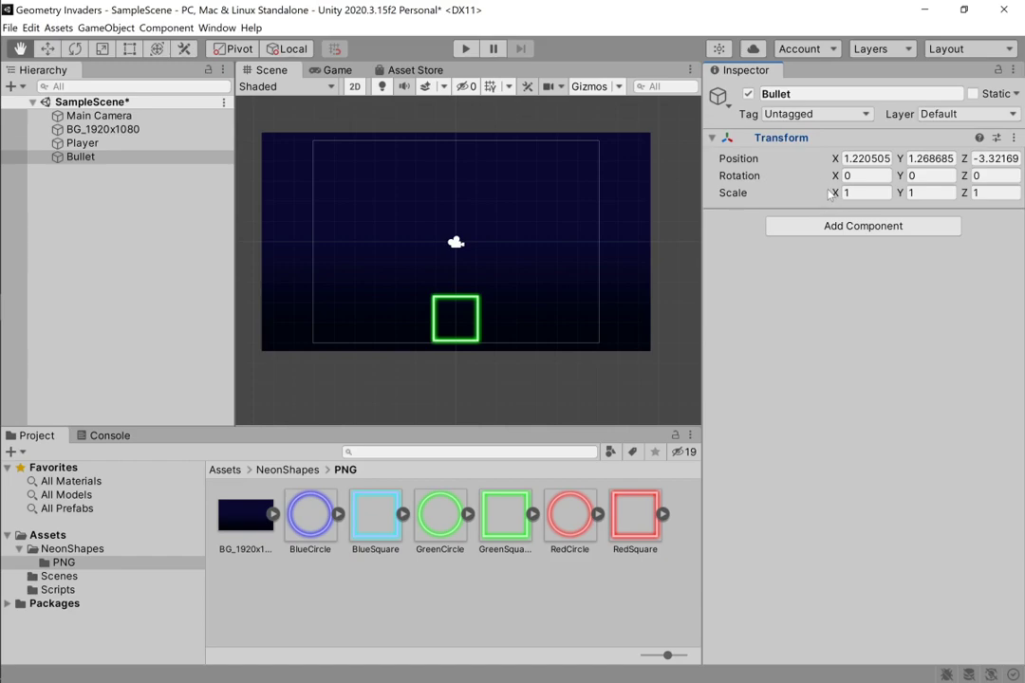
{"action": "left_click", "coordinate": [835, 160]}
{"action": "type", "text": "2.42"}
{"action": "left_click_drag", "start_coordinate": [818, 167], "coordinate": [819, 167]}
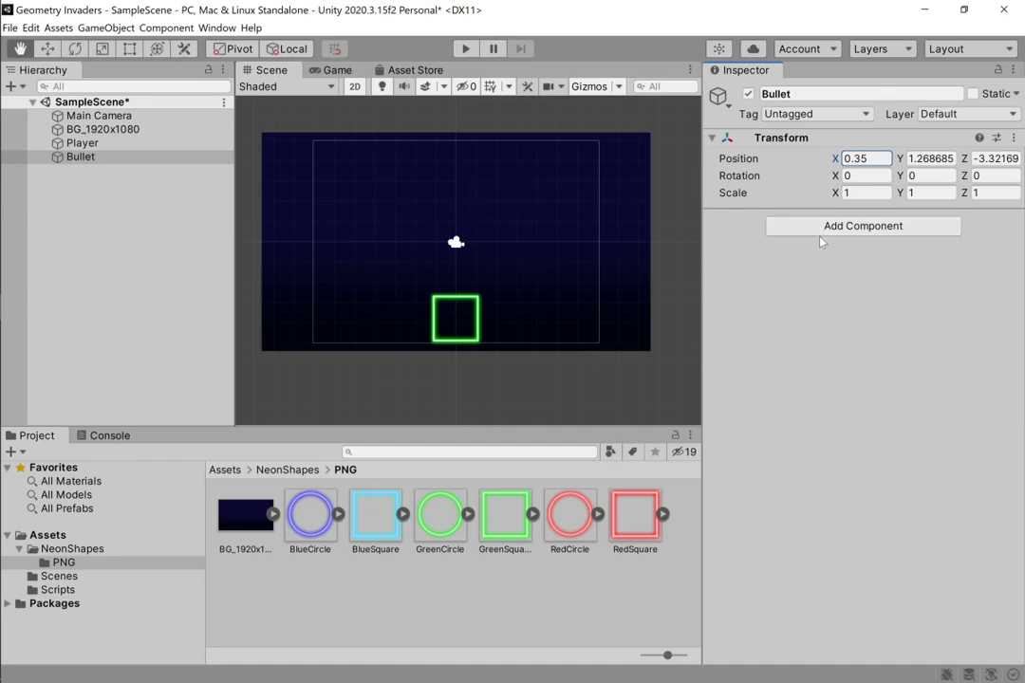
Examine the Player's Sprite Renderer component, including its sprite and color settings.
{"action": "left_click", "coordinate": [67, 143]}
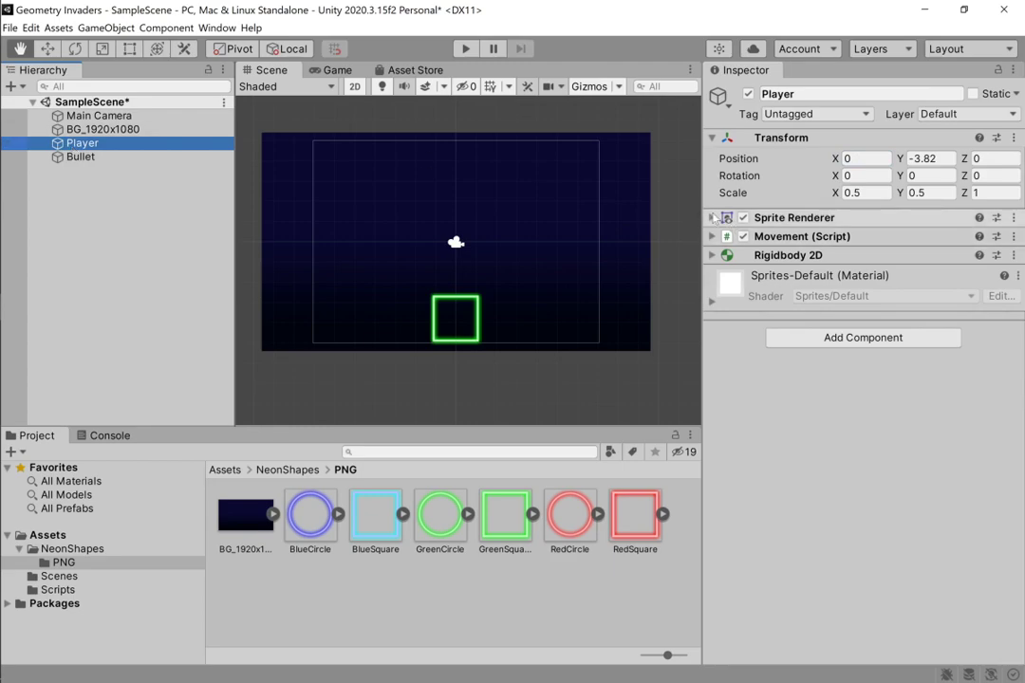
{"action": "left_click", "coordinate": [713, 217]}
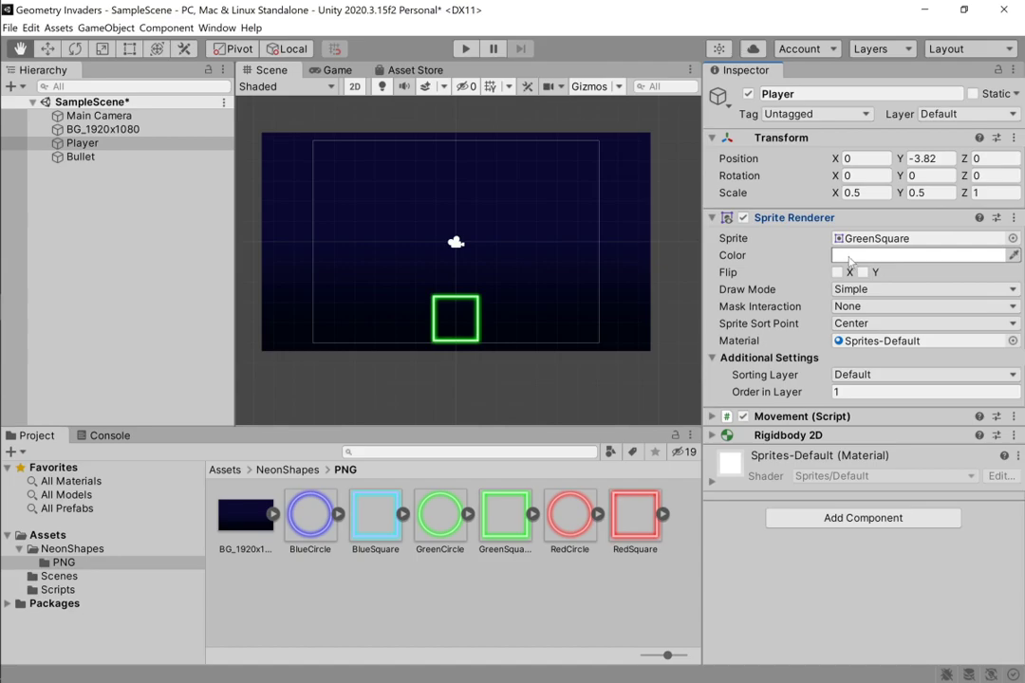
{"action": "left_click", "coordinate": [874, 255]}
{"action": "left_click", "coordinate": [1010, 247]}
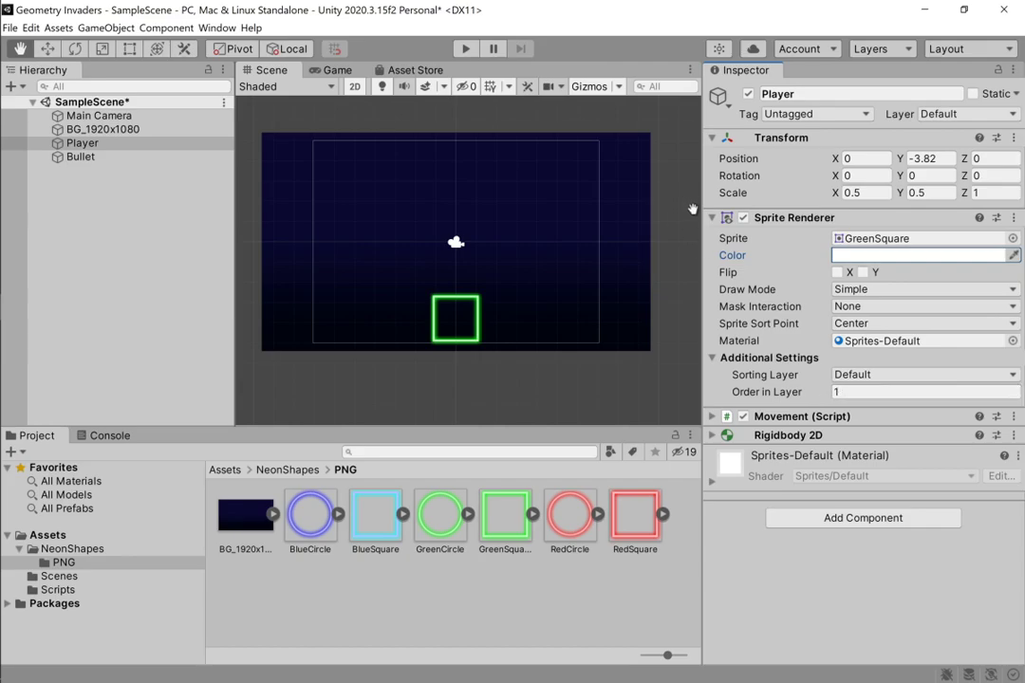
{"action": "left_click", "coordinate": [721, 218]}
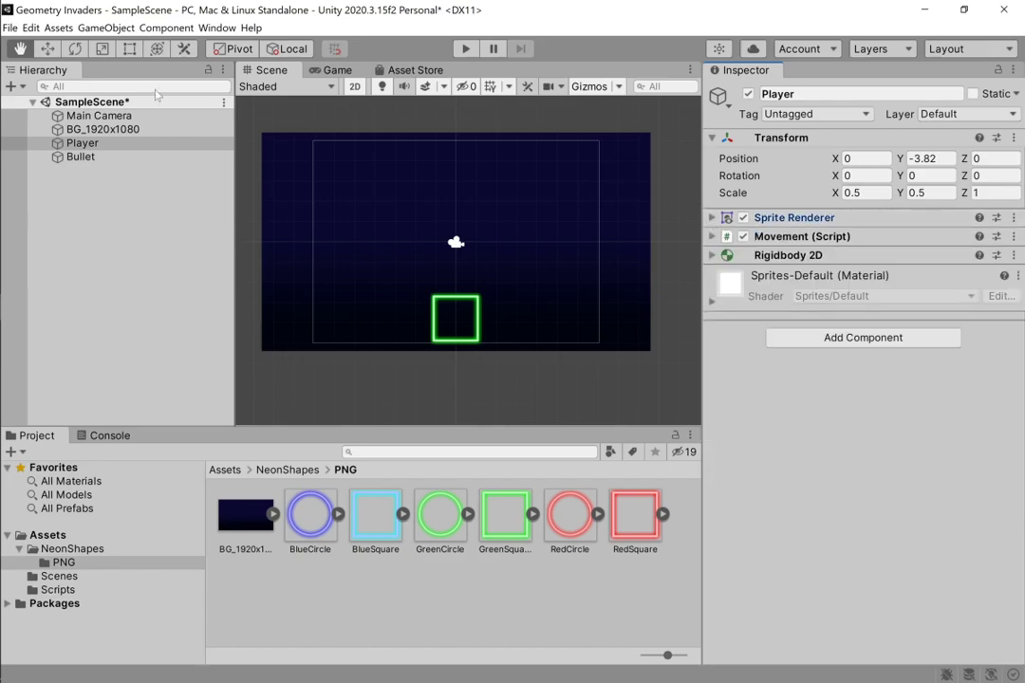
Add a Sprite Renderer component to the Bullet object.
{"action": "left_click", "coordinate": [74, 156]}
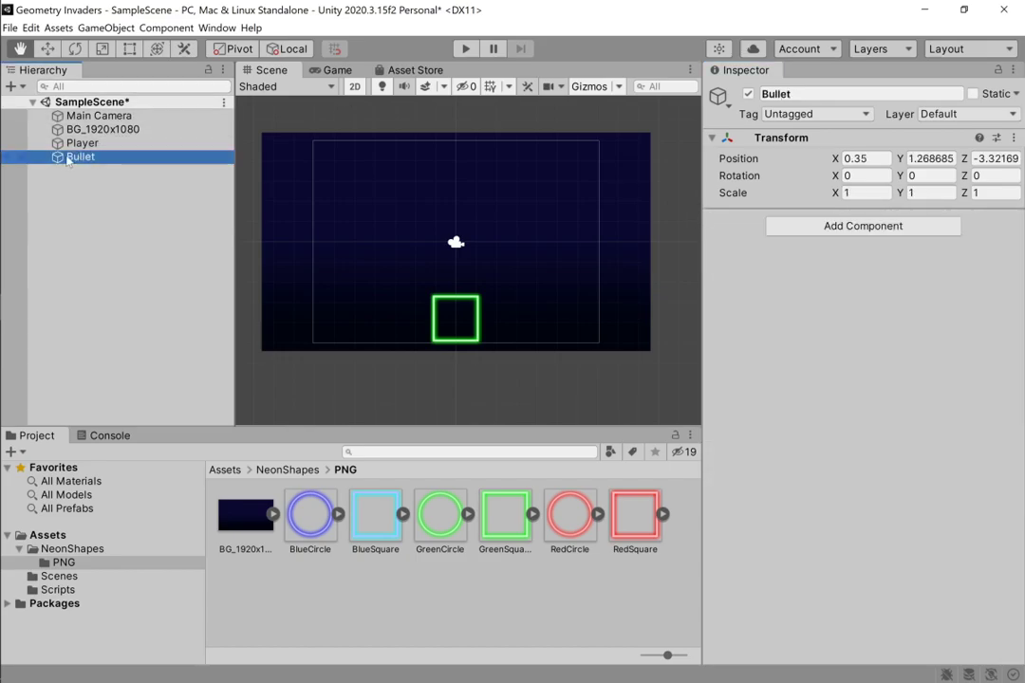
{"action": "left_click", "coordinate": [822, 231]}
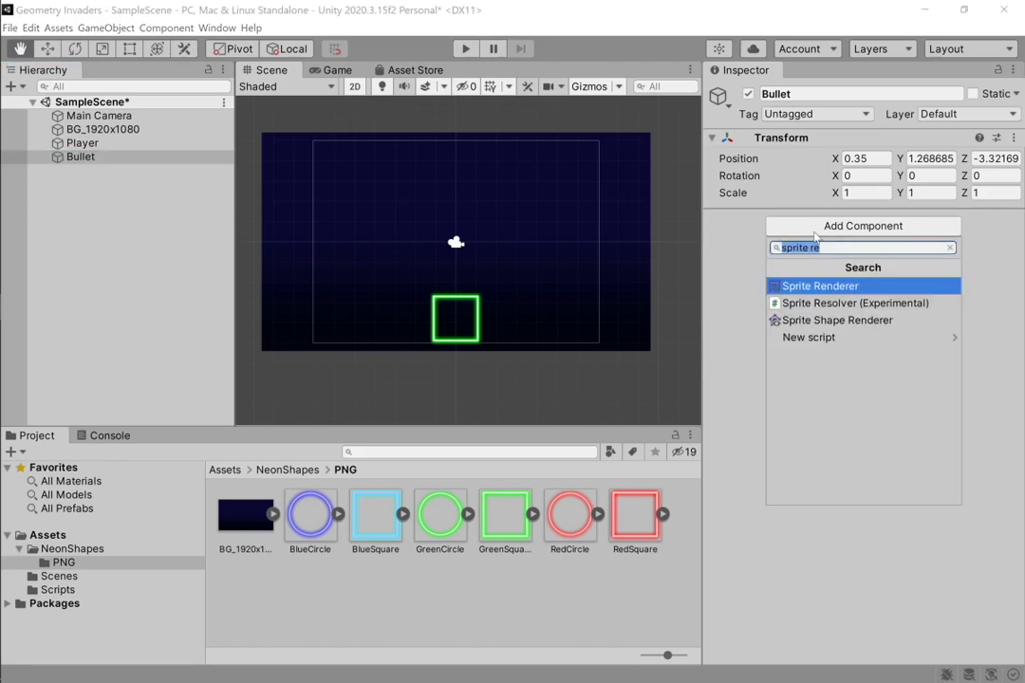
{"action": "key", "text": "BackSpace"}
{"action": "type", "text": "sprite"}
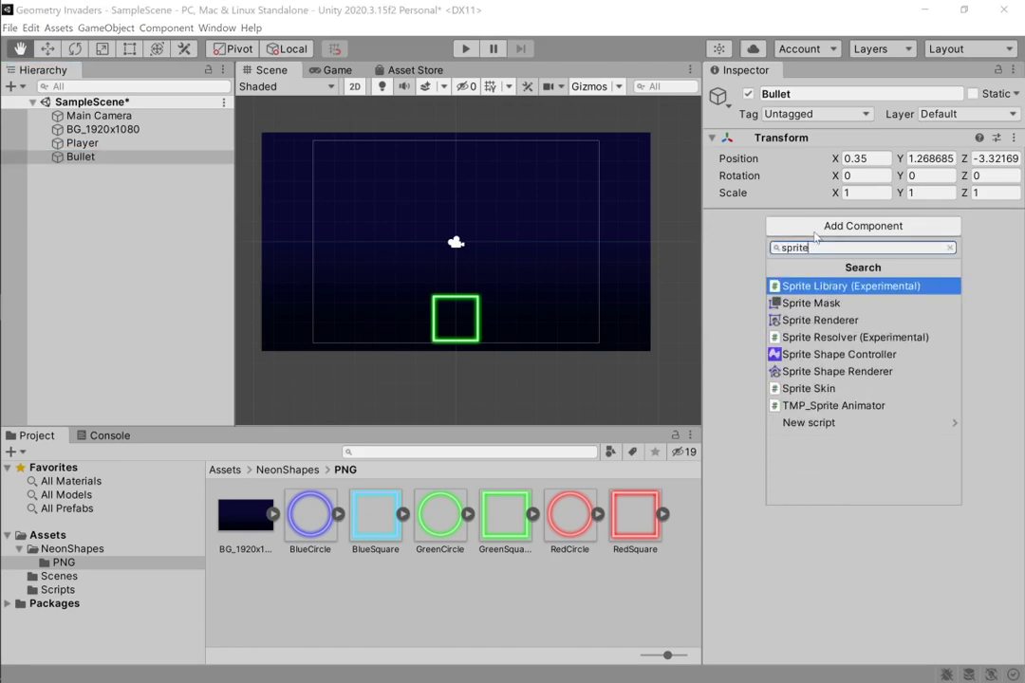
{"action": "type", "text": " re"}
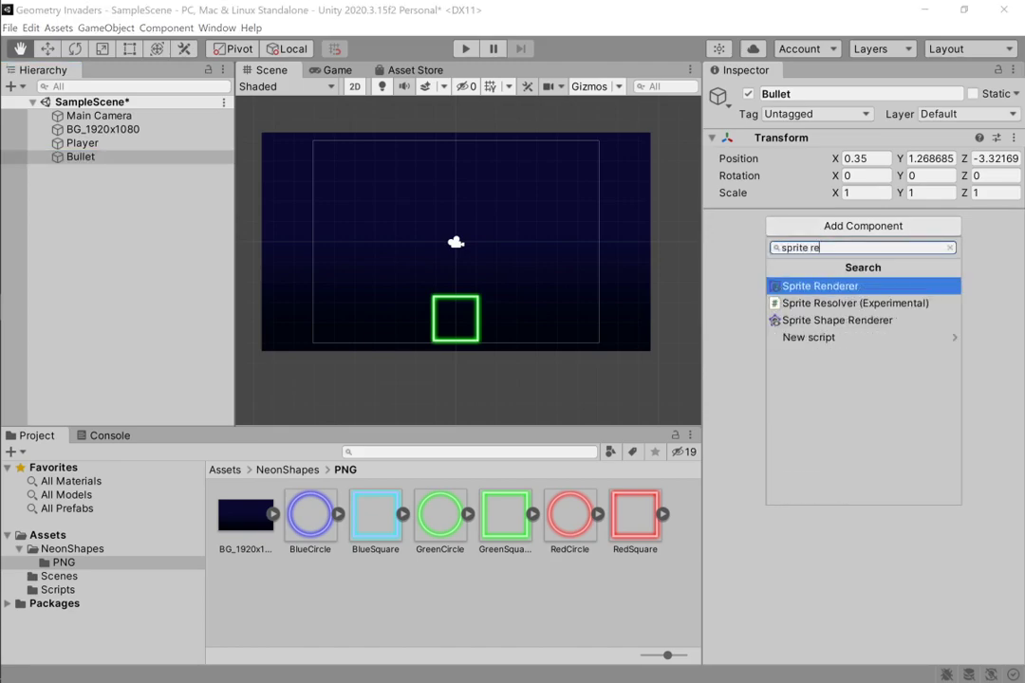
{"action": "left_click", "coordinate": [822, 286]}
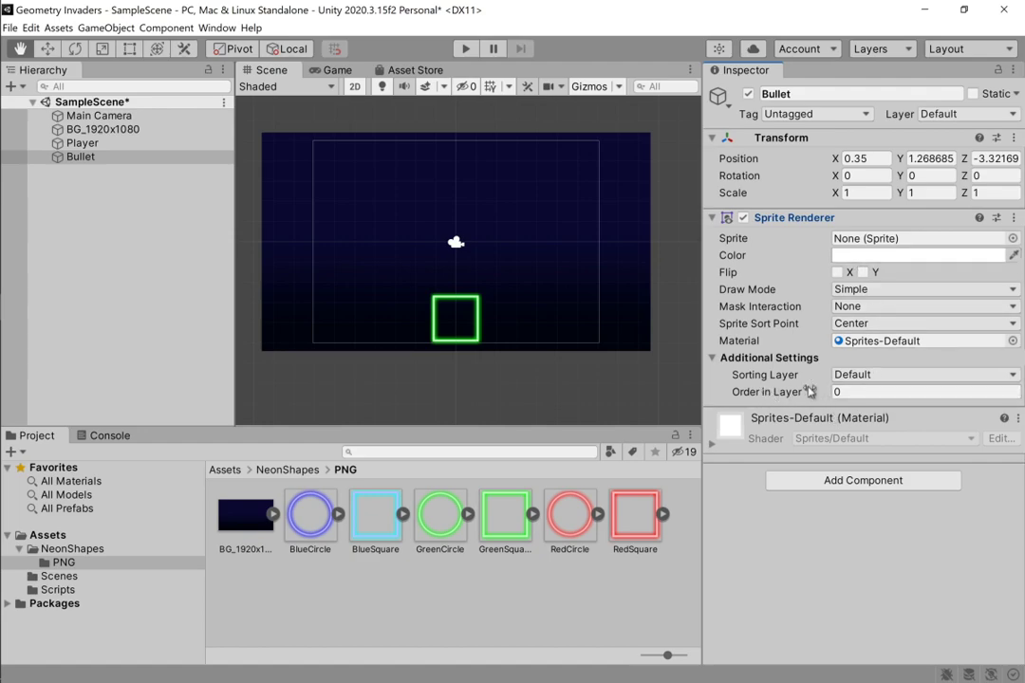
Compare the Order in Layer settings of the Player and the BG_1920x1080 background.
{"action": "mouse_move", "coordinate": [736, 394]}
{"action": "left_mouse_down"}
{"action": "mouse_move", "coordinate": [798, 393]}
{"action": "mouse_move", "coordinate": [775, 401]}
{"action": "mouse_move", "coordinate": [787, 392]}
{"action": "mouse_move", "coordinate": [741, 380]}
{"action": "left_mouse_up"}
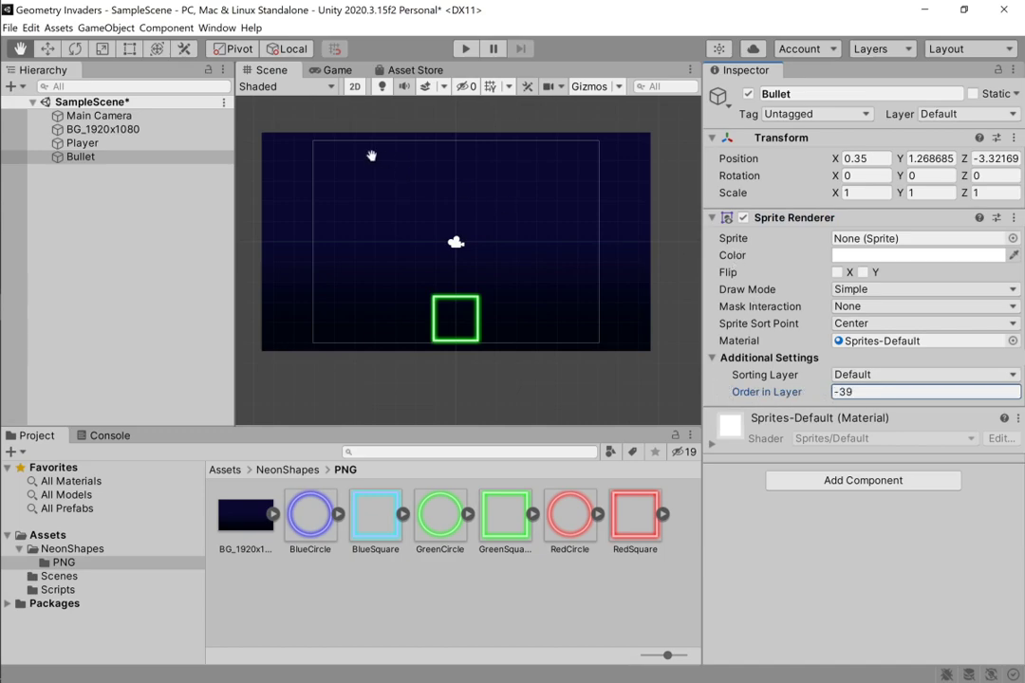
{"action": "left_click", "coordinate": [76, 143]}
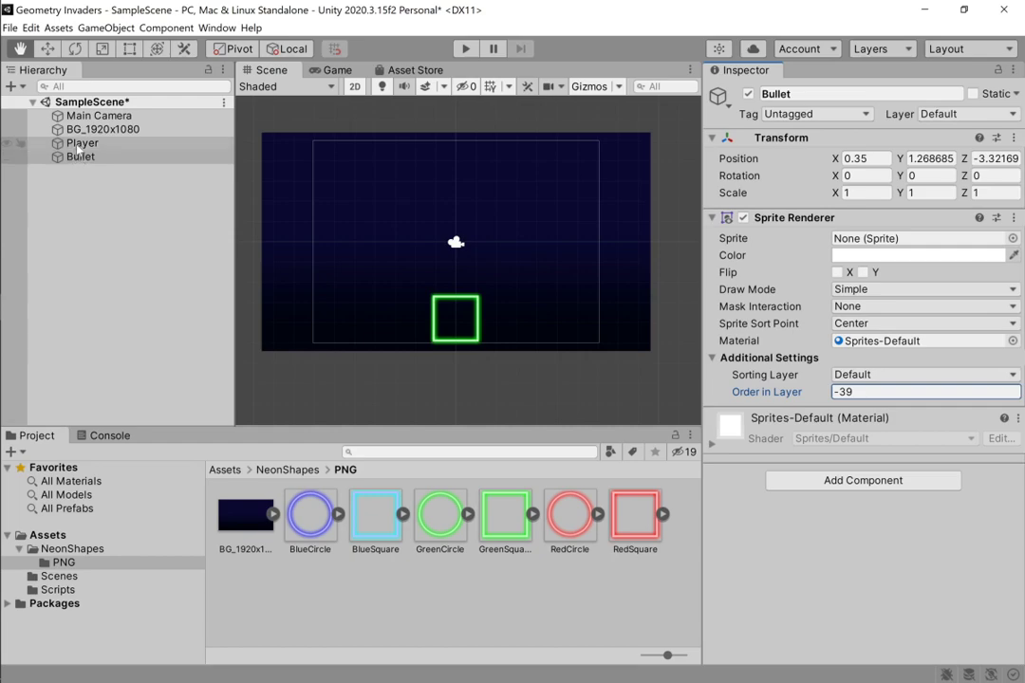
{"action": "left_click", "coordinate": [854, 392]}
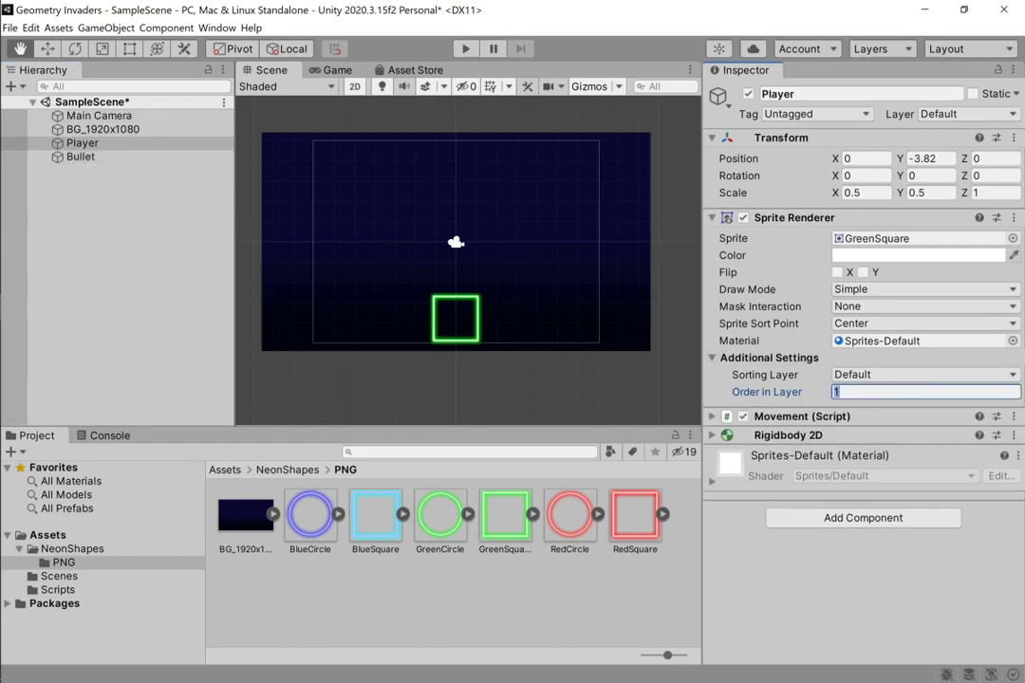
{"action": "left_click", "coordinate": [101, 129]}
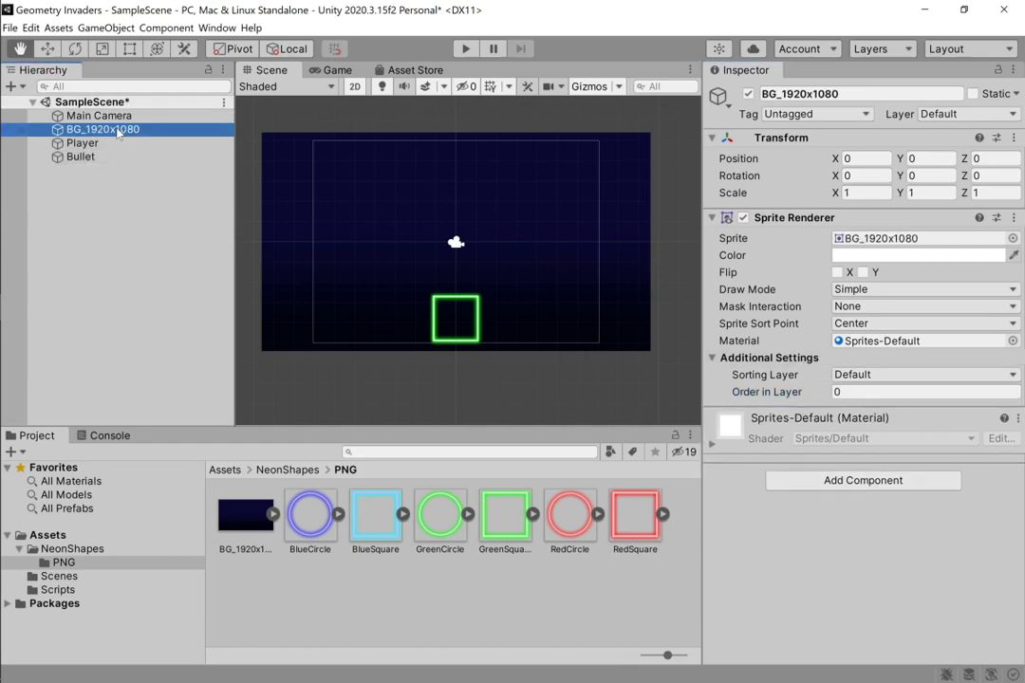
{"action": "left_click", "coordinate": [847, 392]}
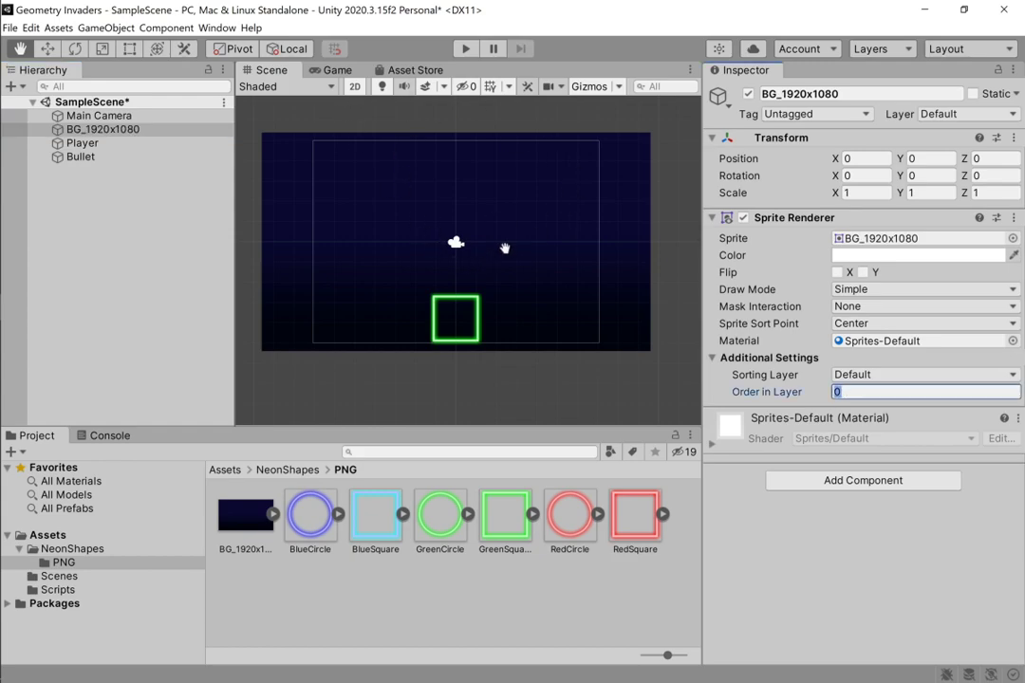
{"action": "left_click", "coordinate": [83, 143]}
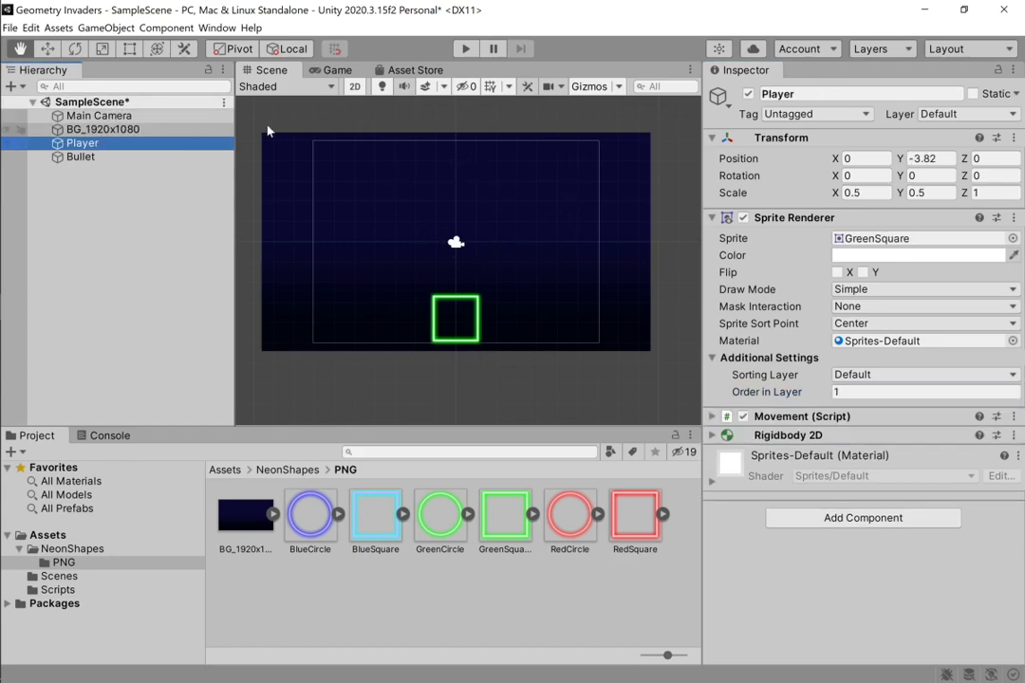
Set the Bullet's Order in Layer to 1 in its Sprite Renderer.
{"action": "left_click", "coordinate": [77, 159]}
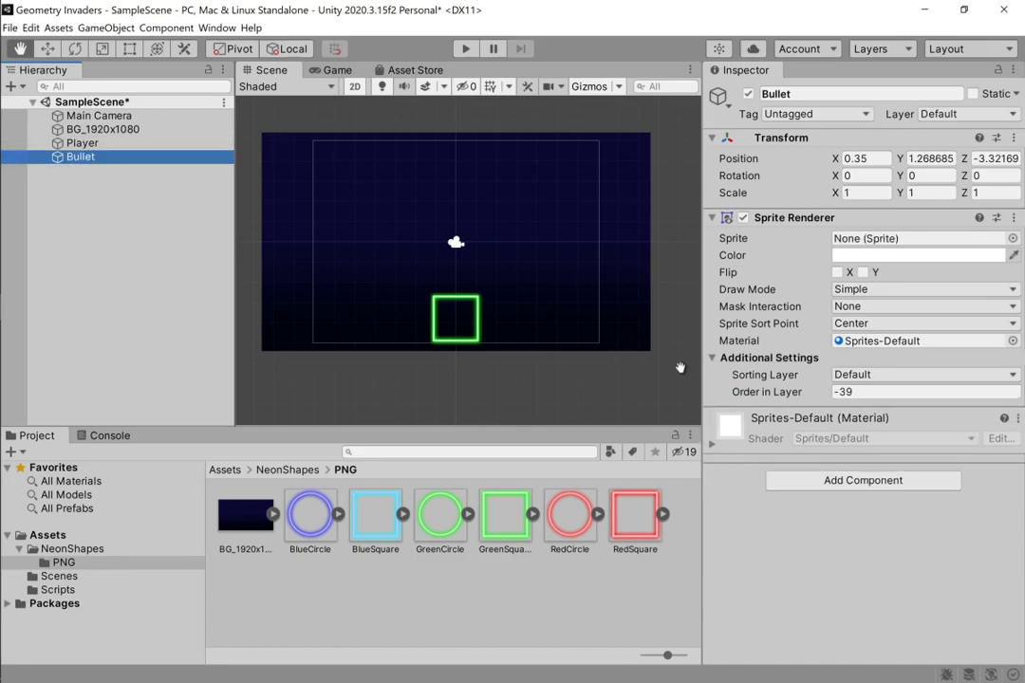
{"action": "left_click", "coordinate": [847, 392]}
{"action": "type", "text": "1"}
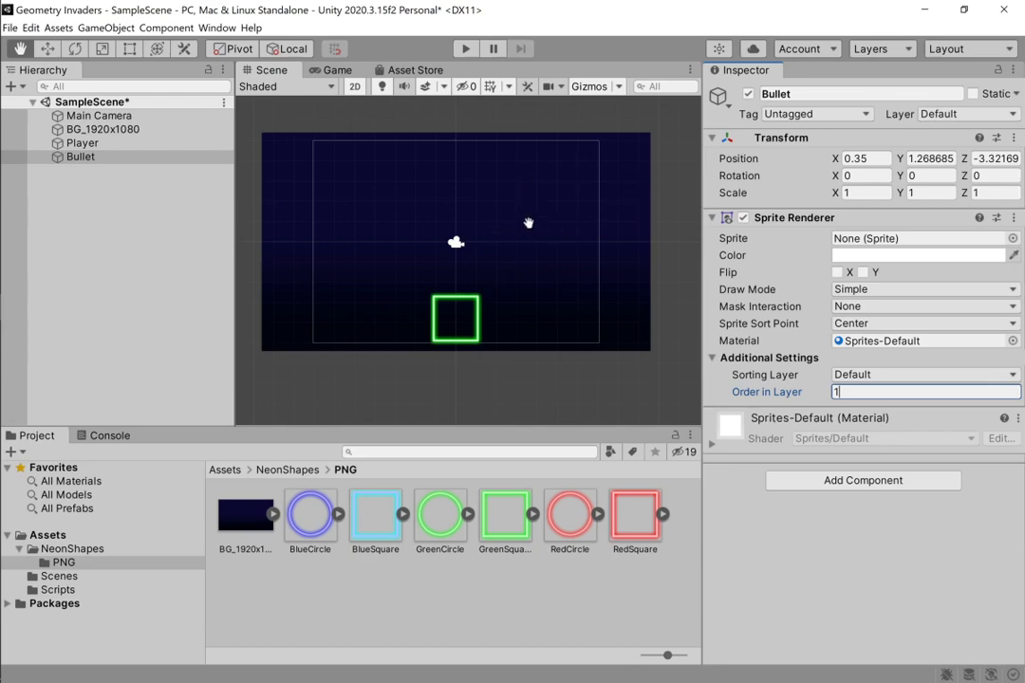
{"action": "scroll", "coordinate": [529, 224], "scroll_direction": "down", "scroll_amount": 1}
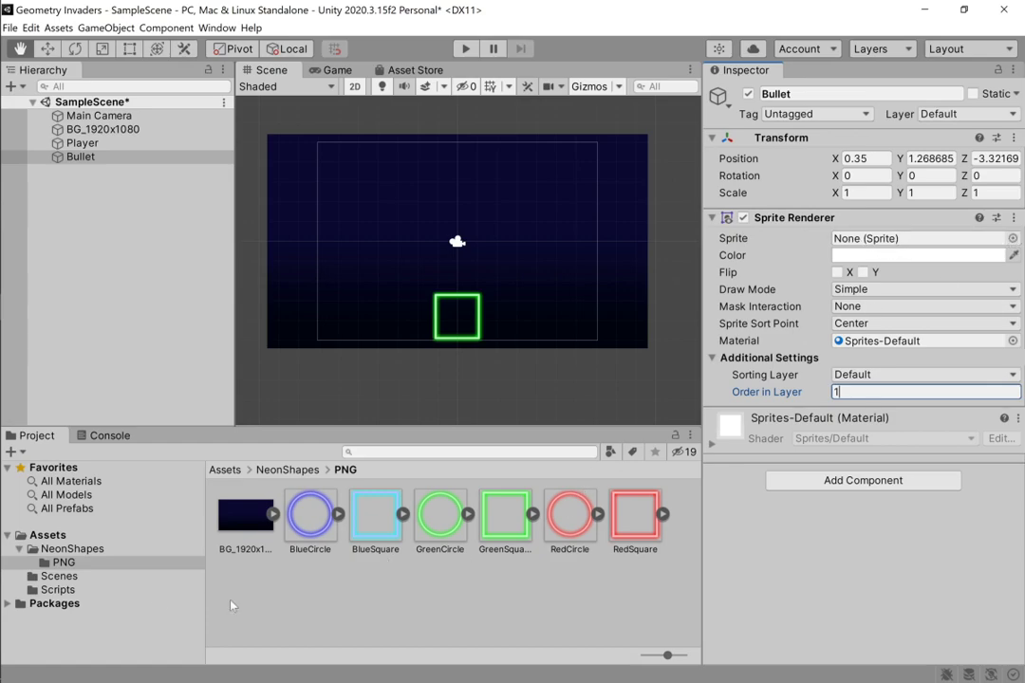
Assign the BlueCircle image from the NeonShapes PNG folder as the Bullet's sprite.
{"action": "left_click", "coordinate": [59, 549]}
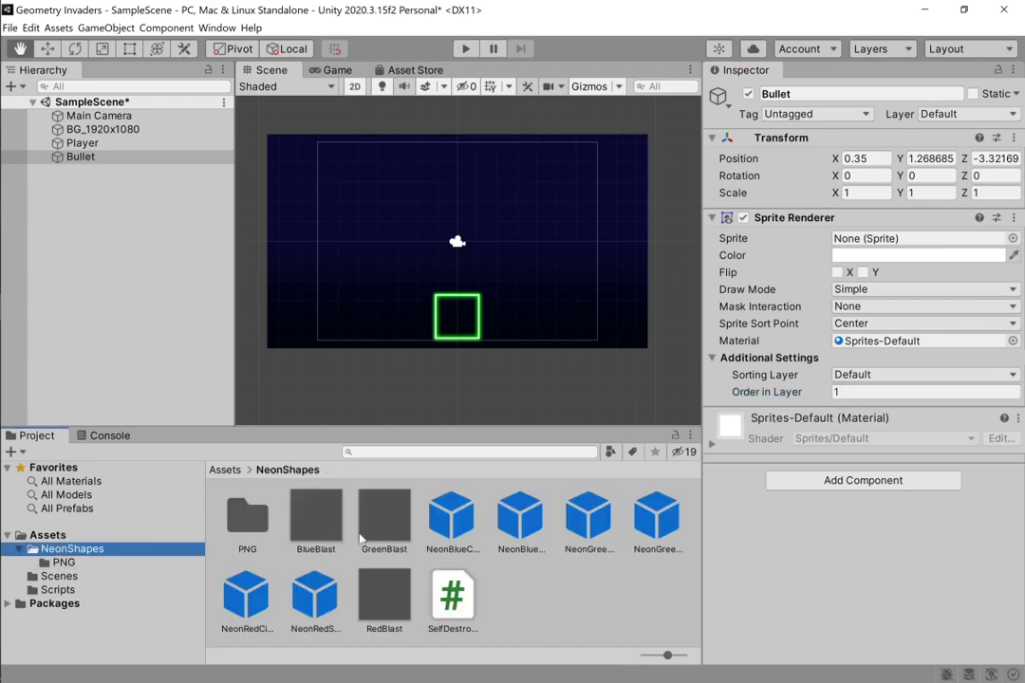
{"action": "double_click", "coordinate": [252, 528]}
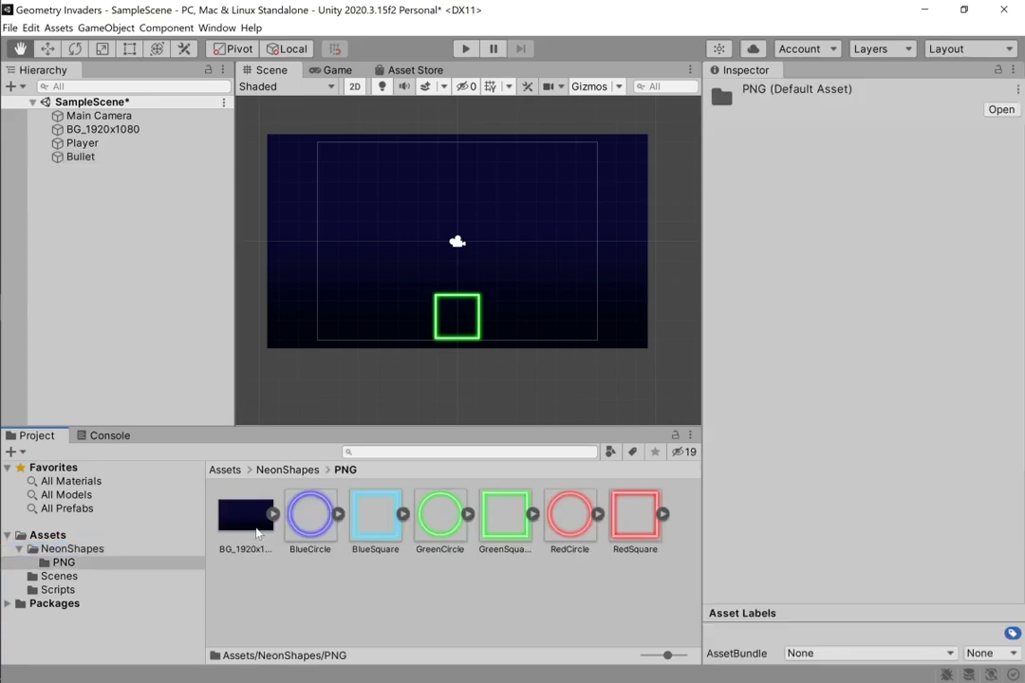
{"action": "left_click", "coordinate": [100, 159]}
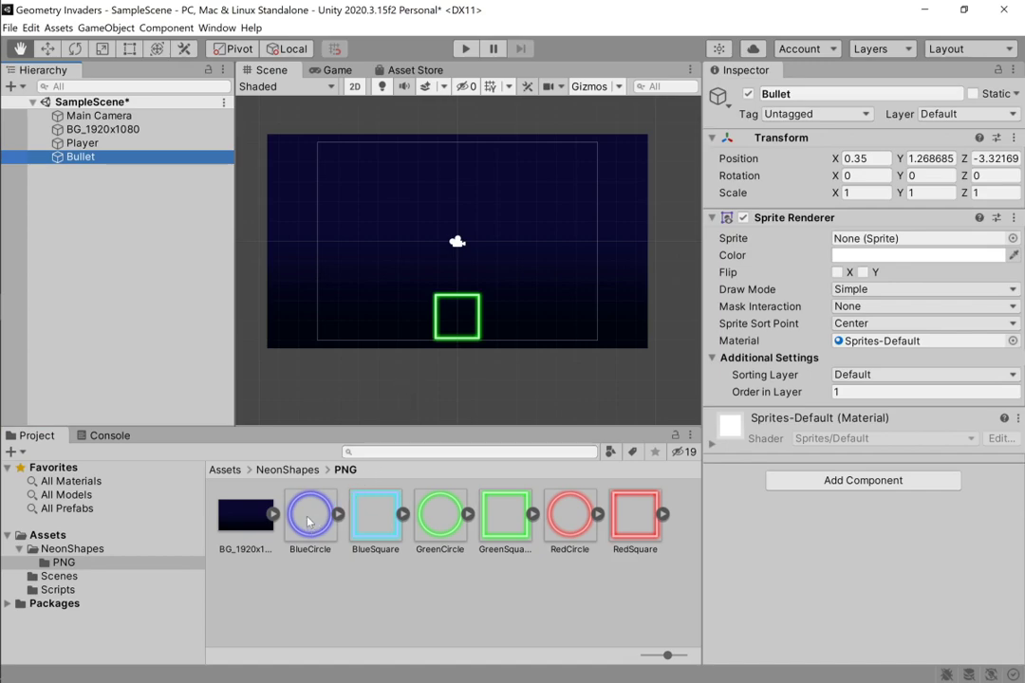
{"action": "left_click_drag", "start_coordinate": [482, 525], "coordinate": [865, 246]}
{"action": "left_click_drag", "start_coordinate": [317, 536], "coordinate": [852, 243]}
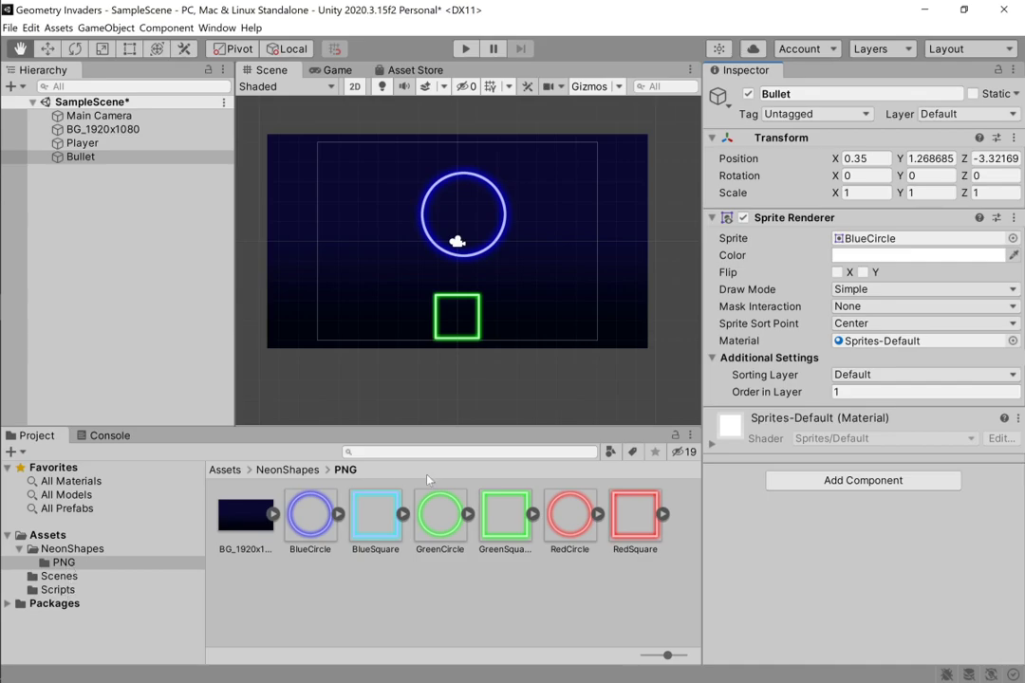
Change the Bullet's sprite to GreenCircle using the sprite picker.
{"action": "left_click", "coordinate": [1014, 238]}
{"action": "left_click_drag", "start_coordinate": [561, 236], "coordinate": [542, 123]}
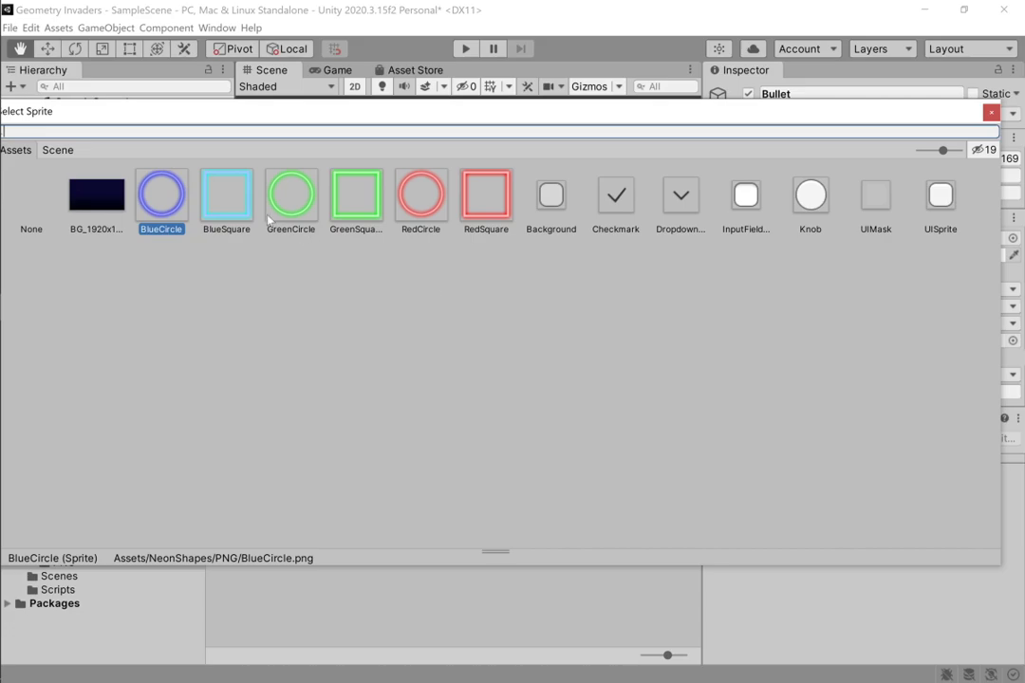
{"action": "left_click_drag", "start_coordinate": [329, 126], "coordinate": [377, 391]}
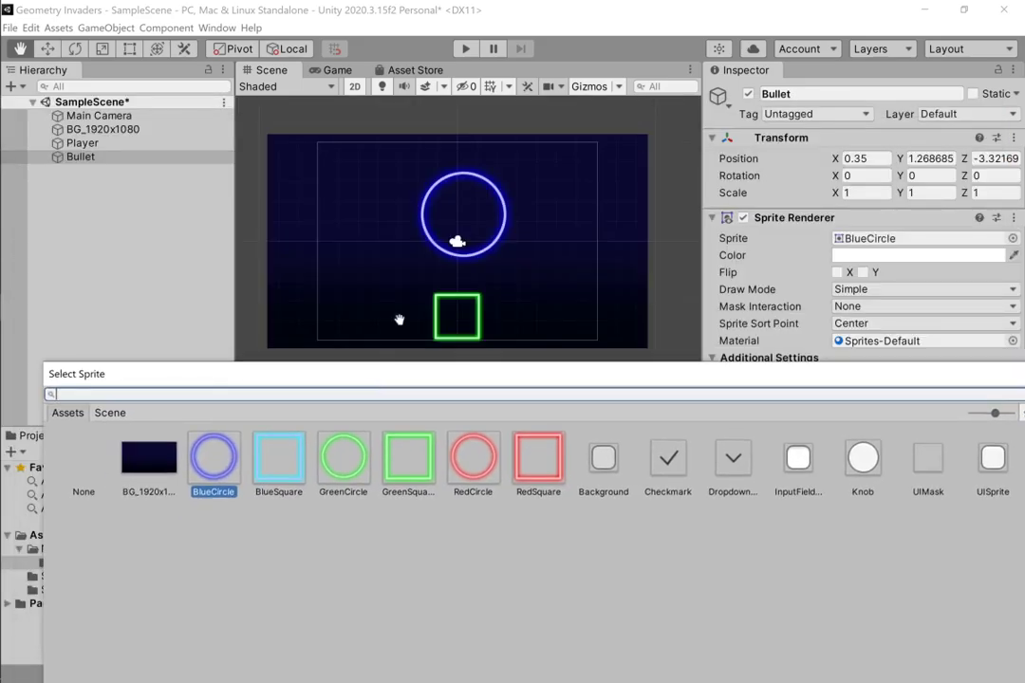
{"action": "left_click", "coordinate": [344, 462]}
{"action": "double_click", "coordinate": [344, 460]}
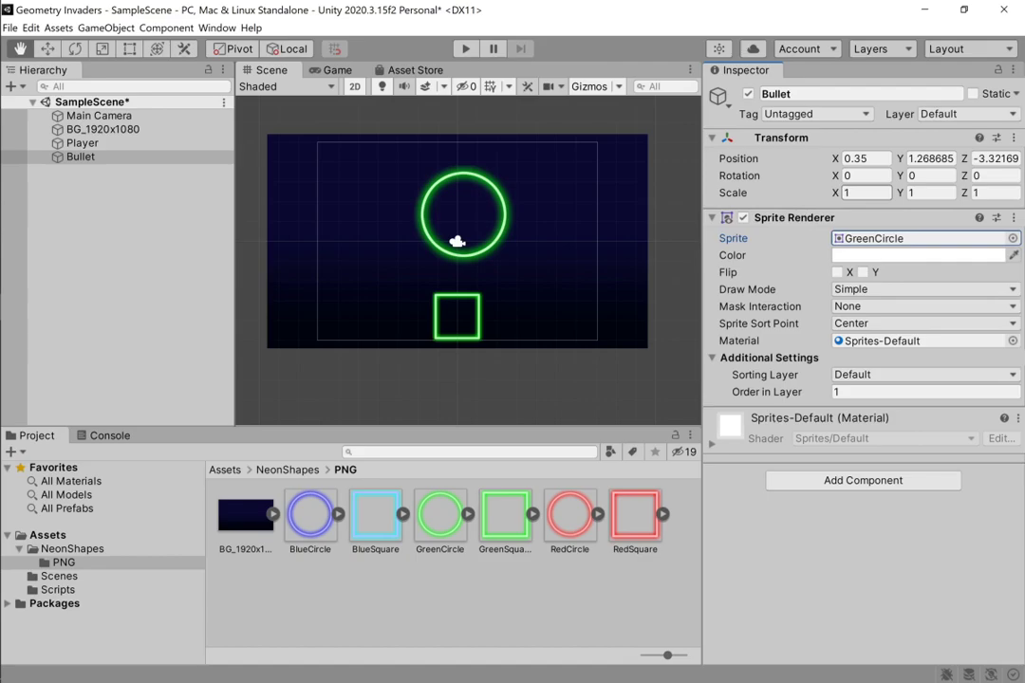
Set the Bullet's X and Y scale to 0.1.
{"action": "left_click", "coordinate": [866, 193]}
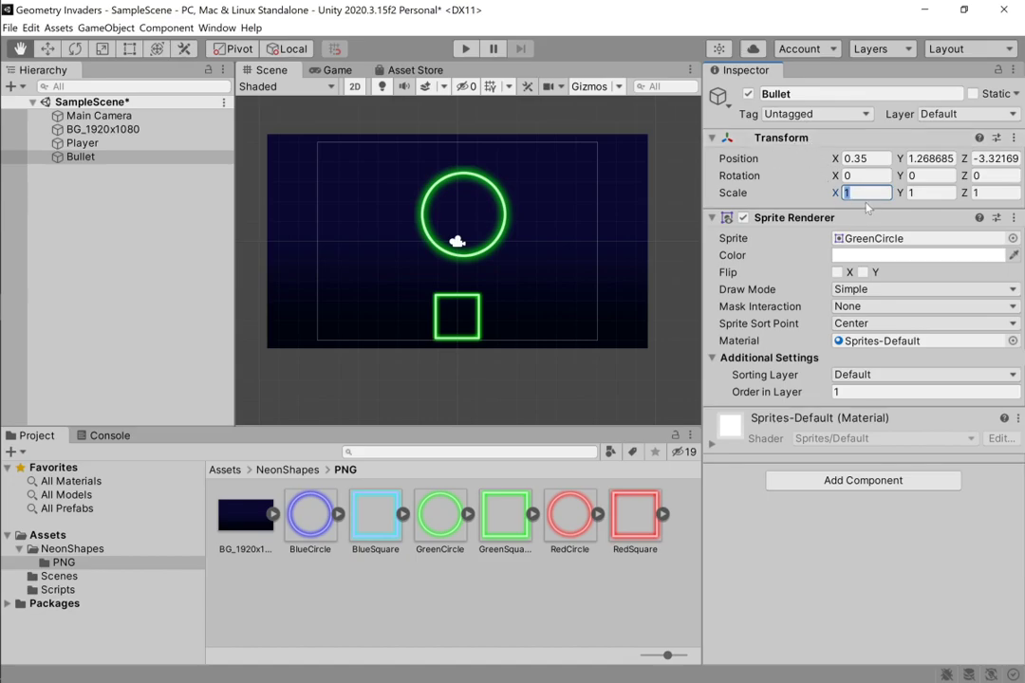
{"action": "type", "text": "0"}
{"action": "key", "text": "BackSpace"}
{"action": "type", "text": "0"}
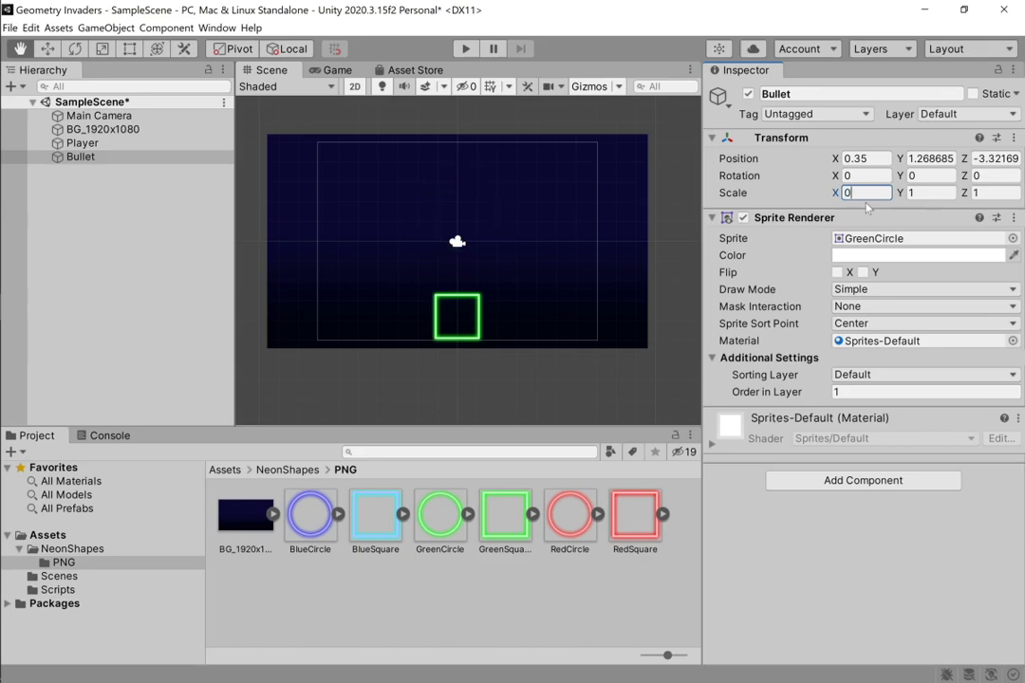
{"action": "type", "text": ".1"}
{"action": "key", "text": "Tab"}
{"action": "type", "text": "0.1"}
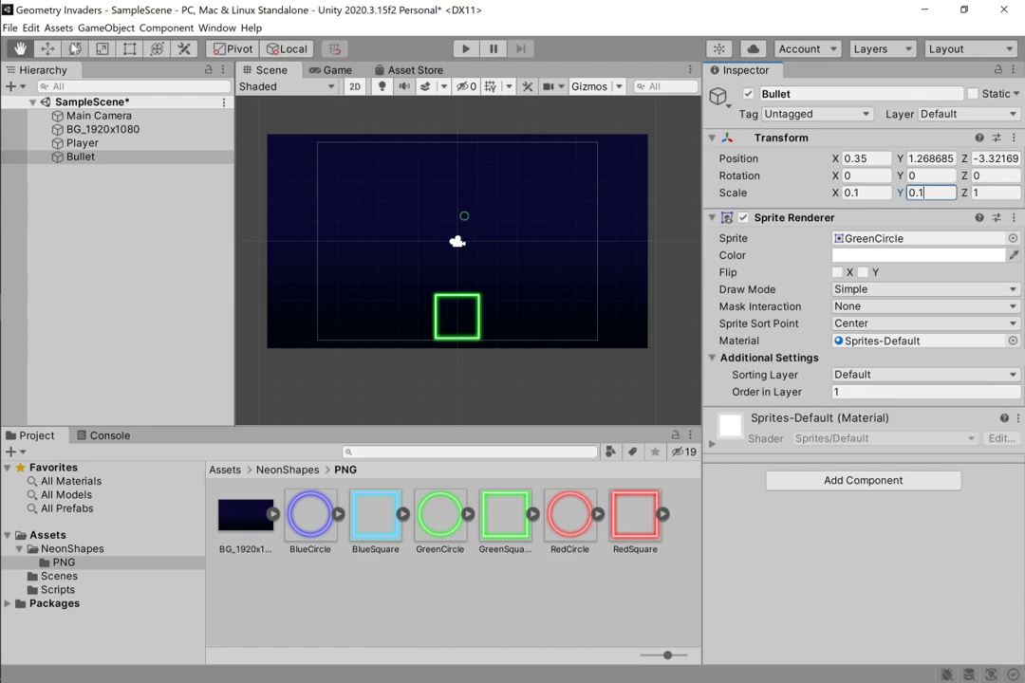
Move the Bullet to just above the player square, at about X -0.12 and Y -2.26.
{"action": "left_click", "coordinate": [48, 48]}
{"action": "left_click_drag", "start_coordinate": [455, 143], "coordinate": [461, 217]}
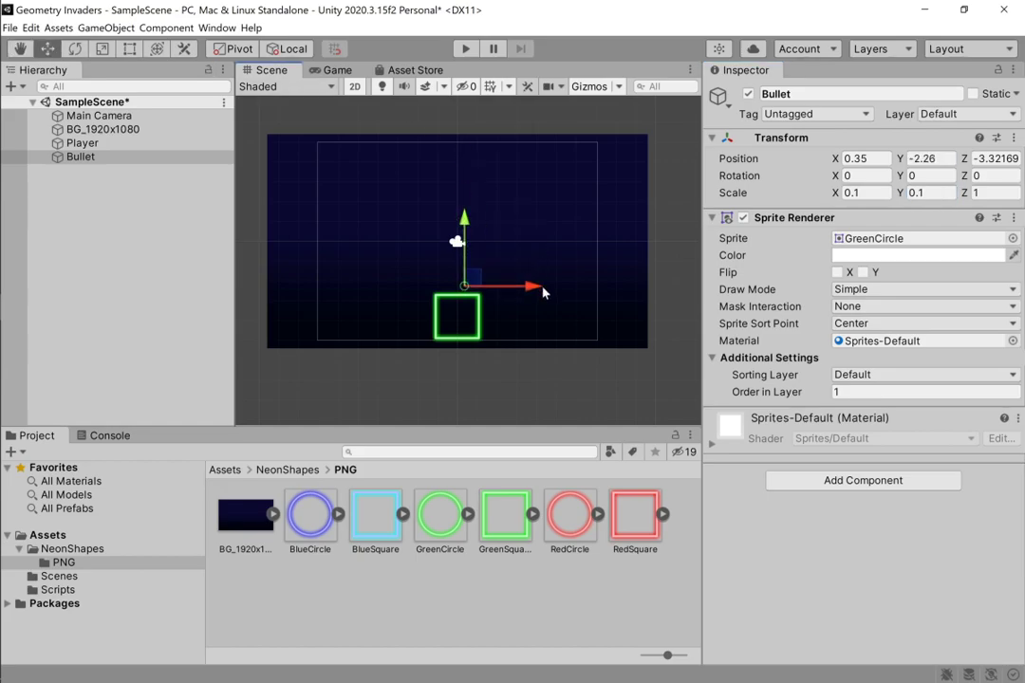
{"action": "left_click_drag", "start_coordinate": [537, 289], "coordinate": [532, 290]}
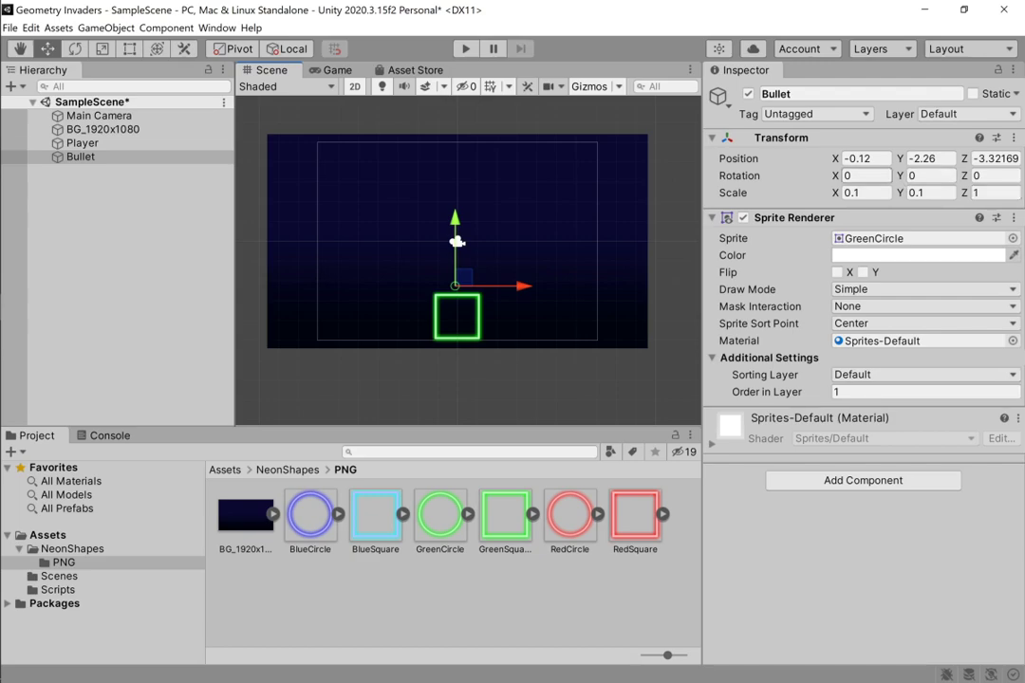
Shift the Bullet horizontally to about X 0.27 and run the game to check how it appears above the Player.
{"action": "scroll", "coordinate": [613, 268], "scroll_direction": "up", "scroll_amount": 3}
{"action": "scroll", "coordinate": [613, 268], "scroll_direction": "up", "scroll_amount": 3}
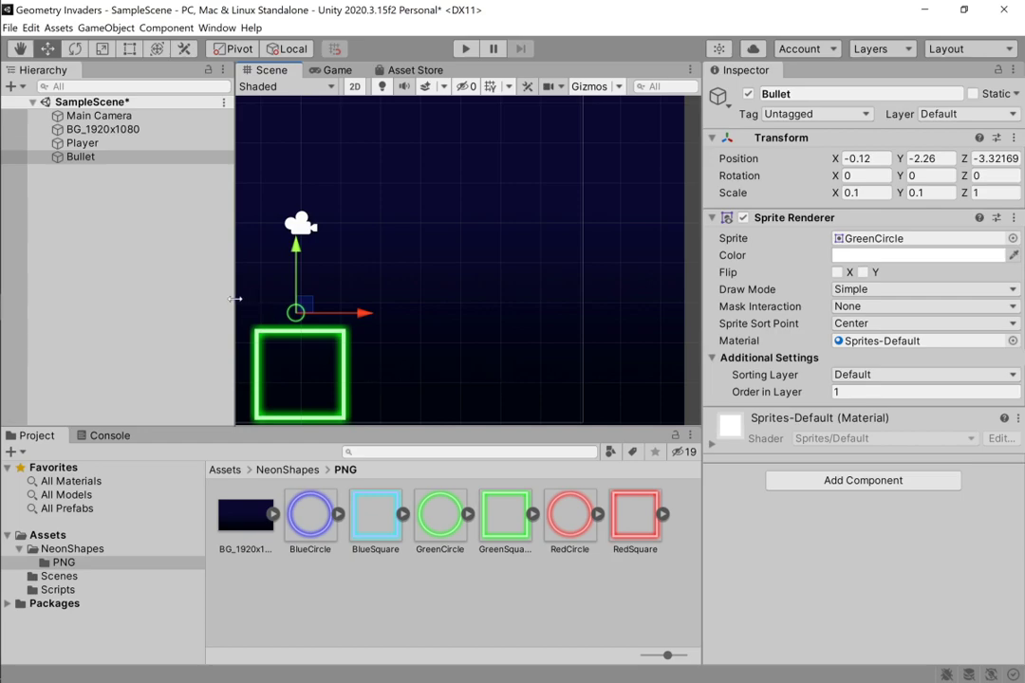
{"action": "left_click_drag", "start_coordinate": [234, 299], "coordinate": [172, 299]}
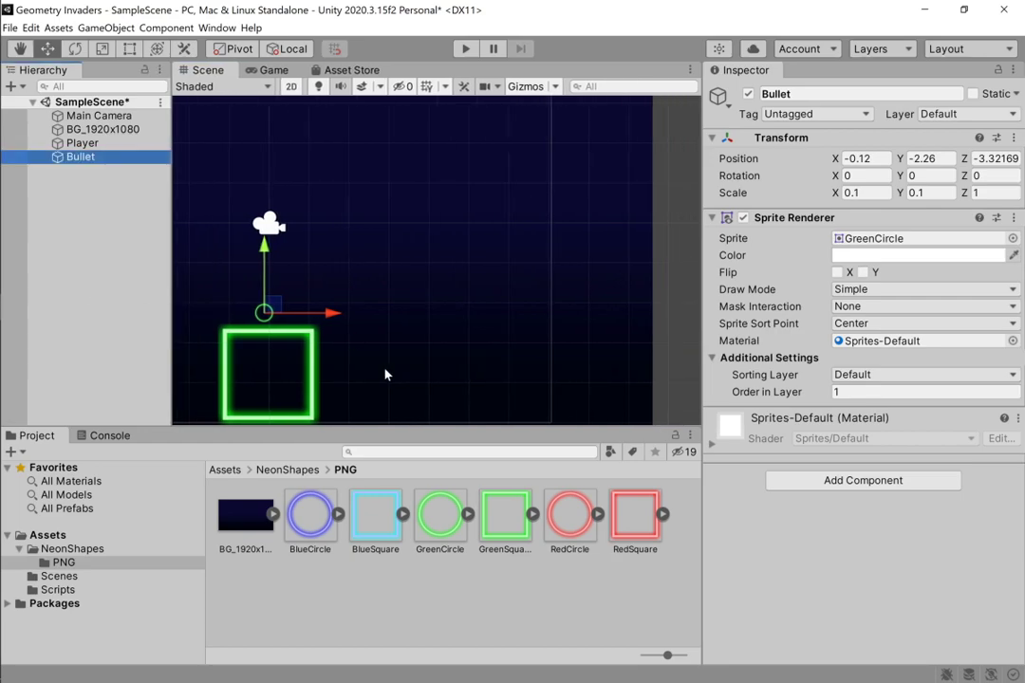
{"action": "scroll", "coordinate": [384, 374], "scroll_direction": "down", "scroll_amount": 4}
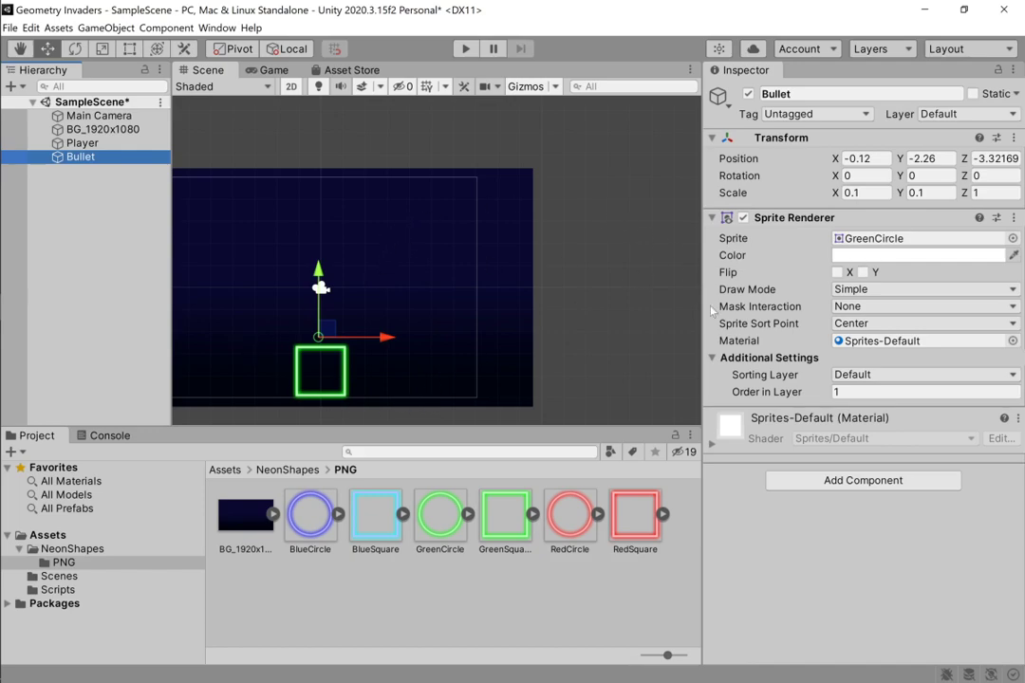
{"action": "mouse_move", "coordinate": [399, 340]}
{"action": "left_mouse_down"}
{"action": "mouse_move", "coordinate": [384, 343]}
{"action": "mouse_move", "coordinate": [402, 351]}
{"action": "mouse_move", "coordinate": [421, 339]}
{"action": "mouse_move", "coordinate": [341, 343]}
{"action": "mouse_move", "coordinate": [392, 346]}
{"action": "mouse_move", "coordinate": [368, 352]}
{"action": "mouse_move", "coordinate": [379, 352]}
{"action": "mouse_move", "coordinate": [380, 341]}
{"action": "mouse_move", "coordinate": [396, 338]}
{"action": "left_mouse_up"}
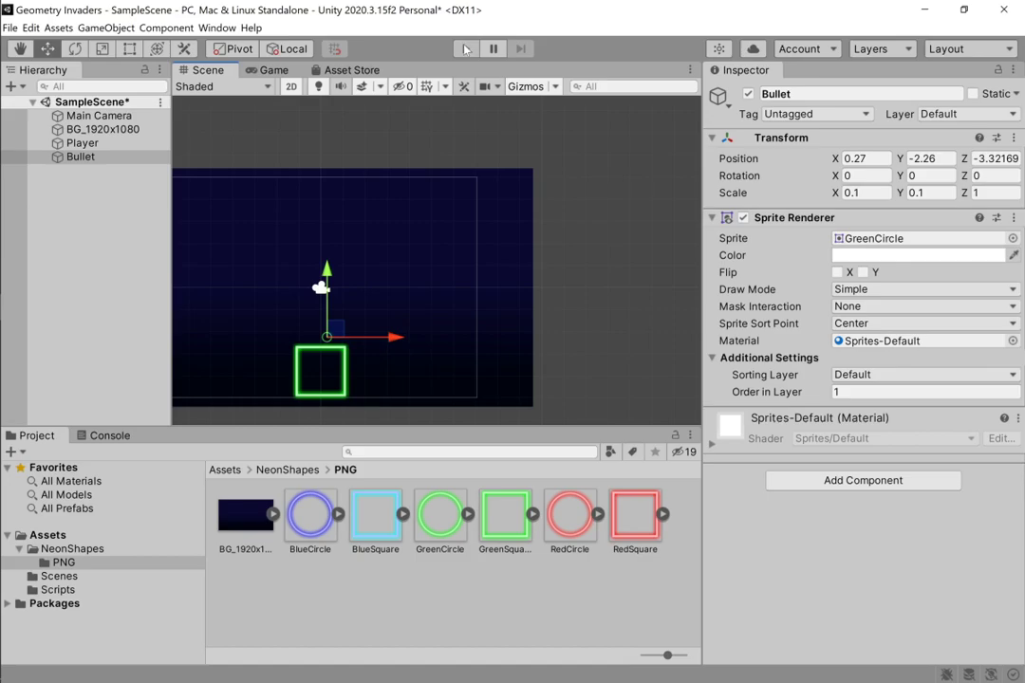
{"action": "left_click", "coordinate": [465, 49]}
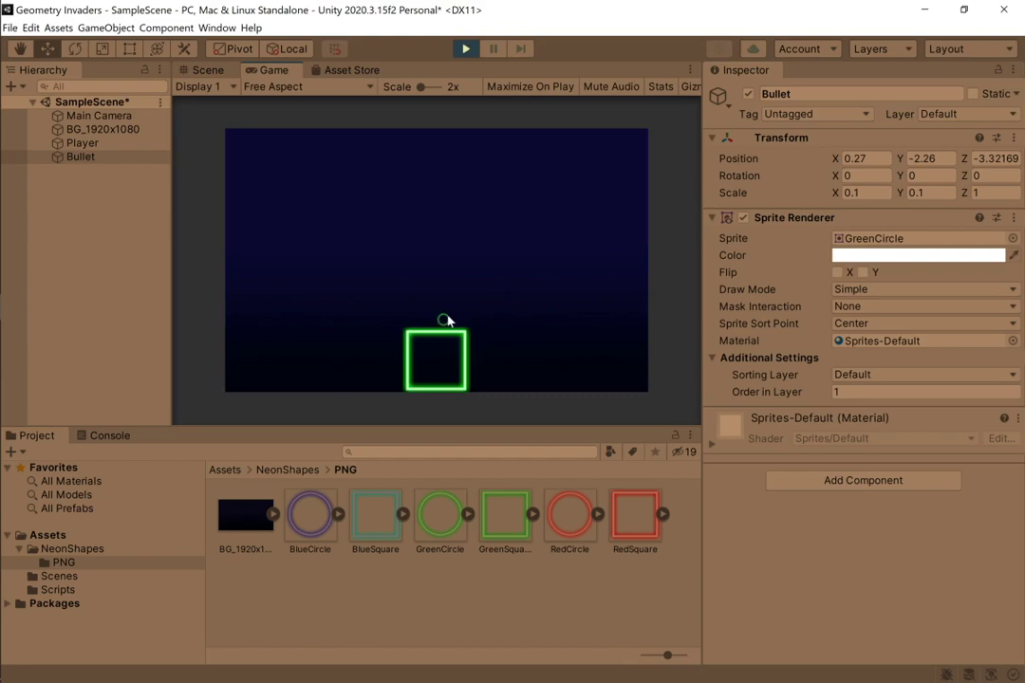
Move the Player sideways in the running game to compare its motion with the Bullet's, and stop the game.
{"action": "key", "text": "Left"}
{"action": "key", "text": "Right"}
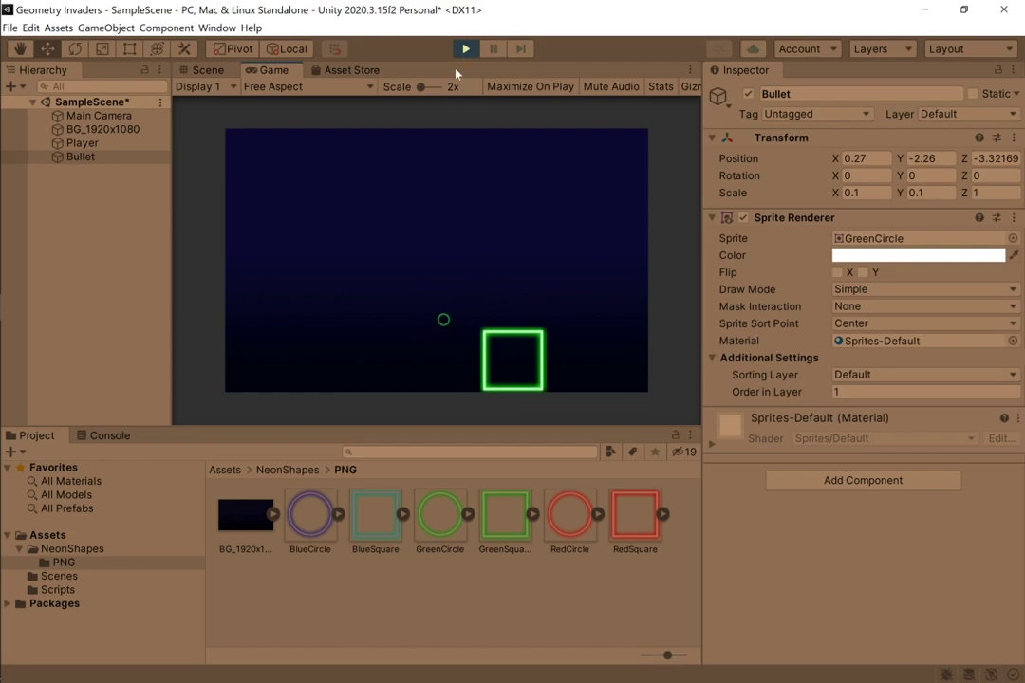
{"action": "left_click", "coordinate": [465, 48]}
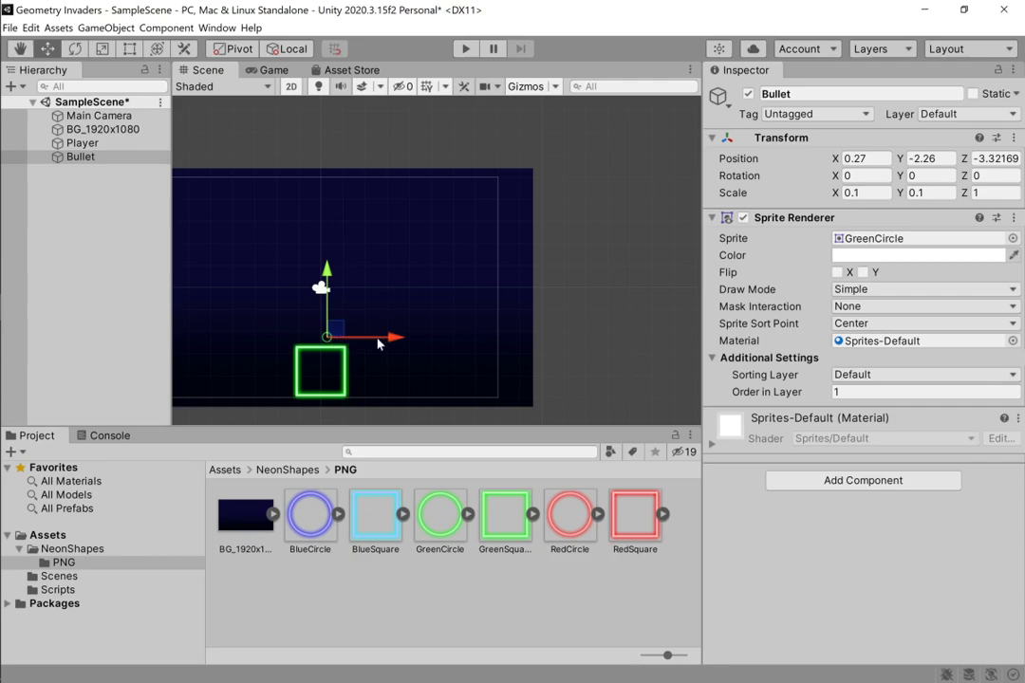
Shift the Bullet horizontally to about X -0.16 and consult the Content slide in Adobe Acrobat Reader before returning to Unity.
{"action": "mouse_move", "coordinate": [398, 344]}
{"action": "left_mouse_down"}
{"action": "mouse_move", "coordinate": [369, 342]}
{"action": "mouse_move", "coordinate": [400, 353]}
{"action": "left_mouse_up"}
{"action": "mouse_move", "coordinate": [377, 347]}
{"action": "left_mouse_down"}
{"action": "mouse_move", "coordinate": [389, 340]}
{"action": "mouse_move", "coordinate": [375, 339]}
{"action": "left_mouse_up"}
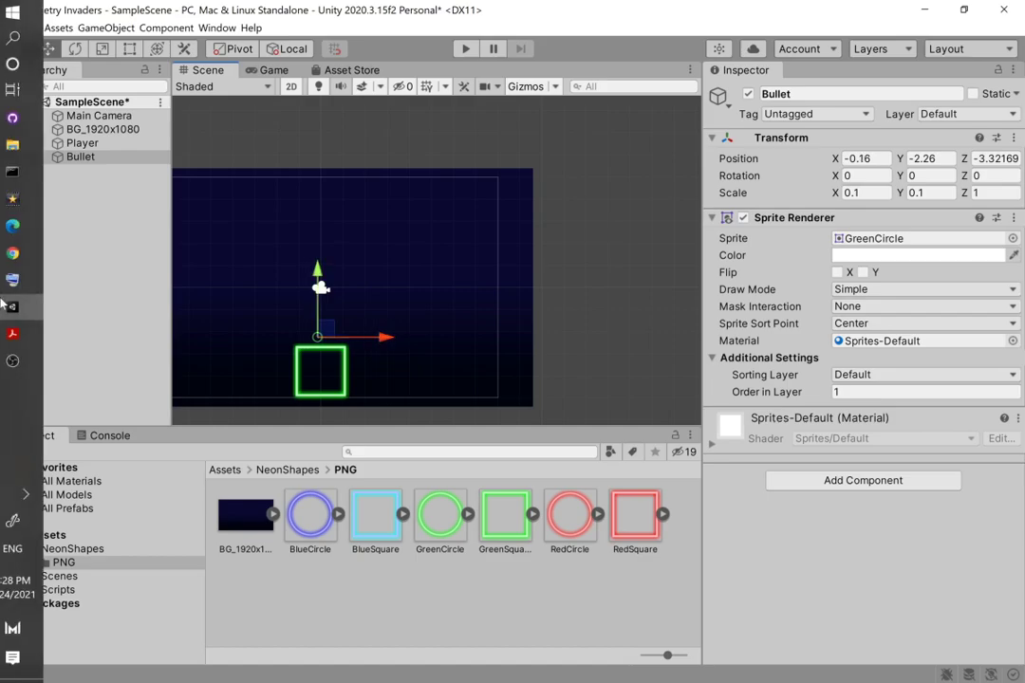
{"action": "left_click", "coordinate": [30, 333]}
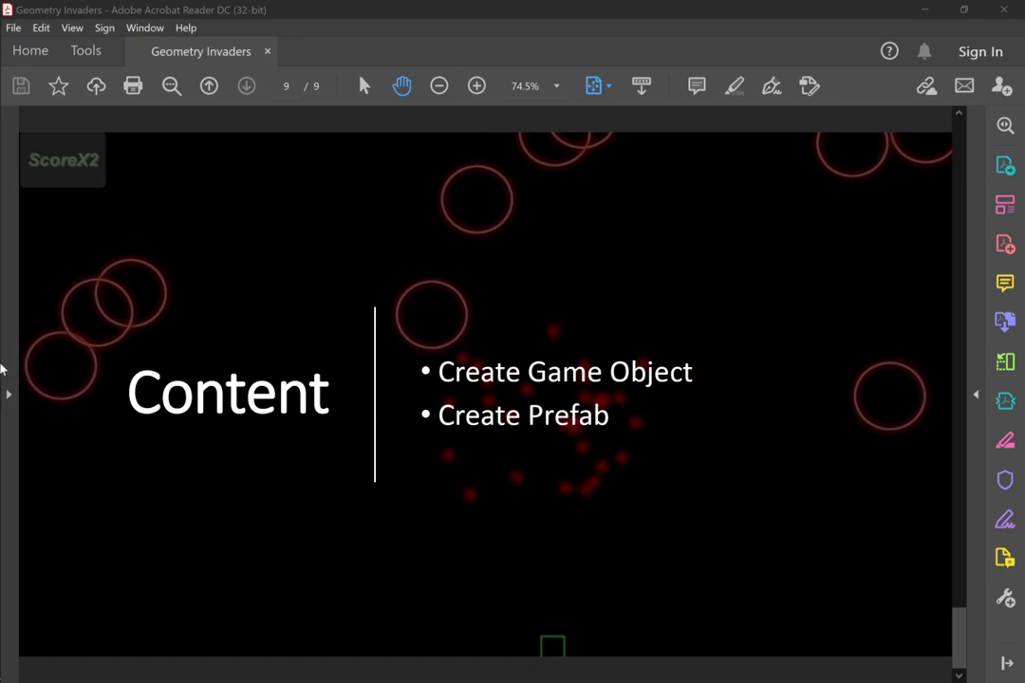
{"action": "left_click", "coordinate": [28, 310]}
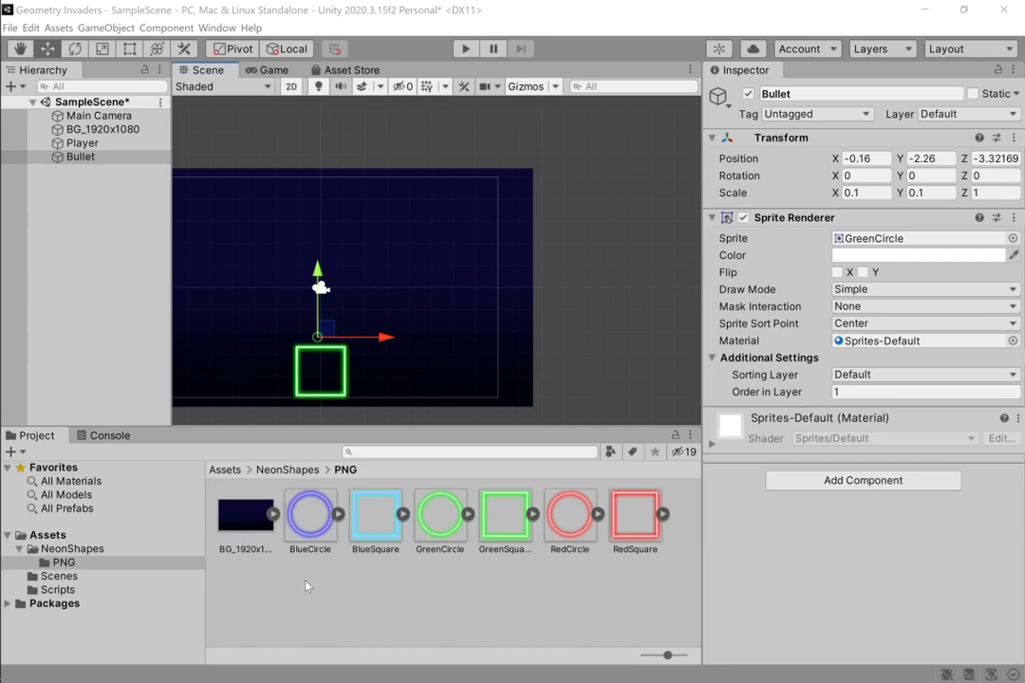
Adjust the Bullet's horizontal position above the Player to about X 0.1, test-running the game between adjustments.
{"action": "scroll", "coordinate": [408, 366], "scroll_direction": "down", "scroll_amount": 1}
{"action": "mouse_move", "coordinate": [395, 341]}
{"action": "left_mouse_down"}
{"action": "mouse_move", "coordinate": [421, 345]}
{"action": "mouse_move", "coordinate": [404, 346]}
{"action": "left_mouse_up"}
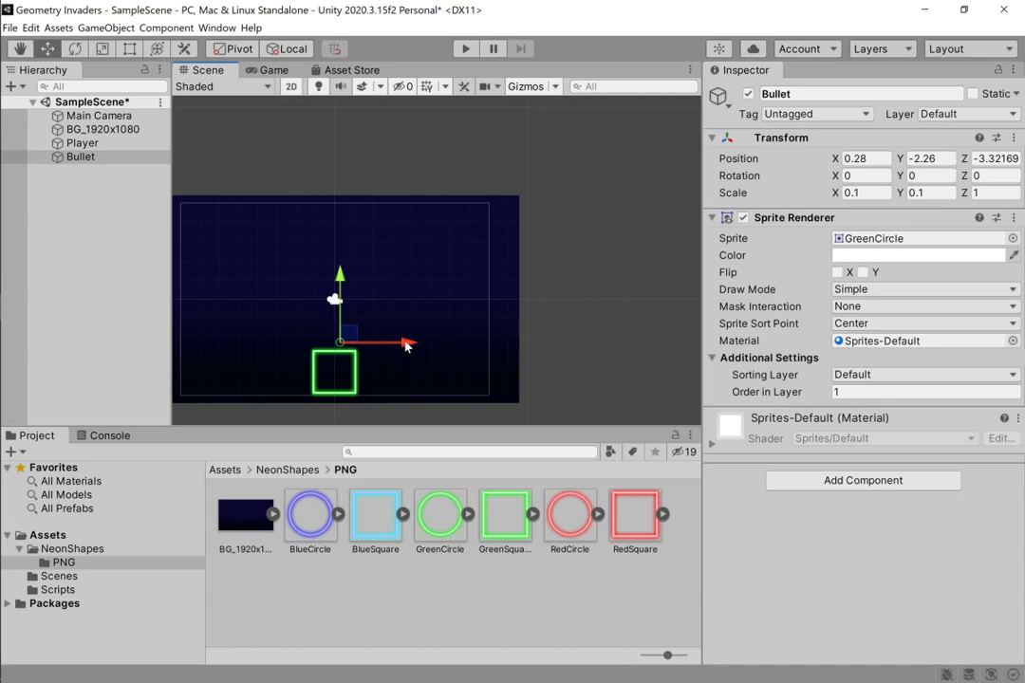
{"action": "mouse_move", "coordinate": [405, 346]}
{"action": "left_mouse_down"}
{"action": "mouse_move", "coordinate": [358, 343]}
{"action": "mouse_move", "coordinate": [399, 345]}
{"action": "left_mouse_up"}
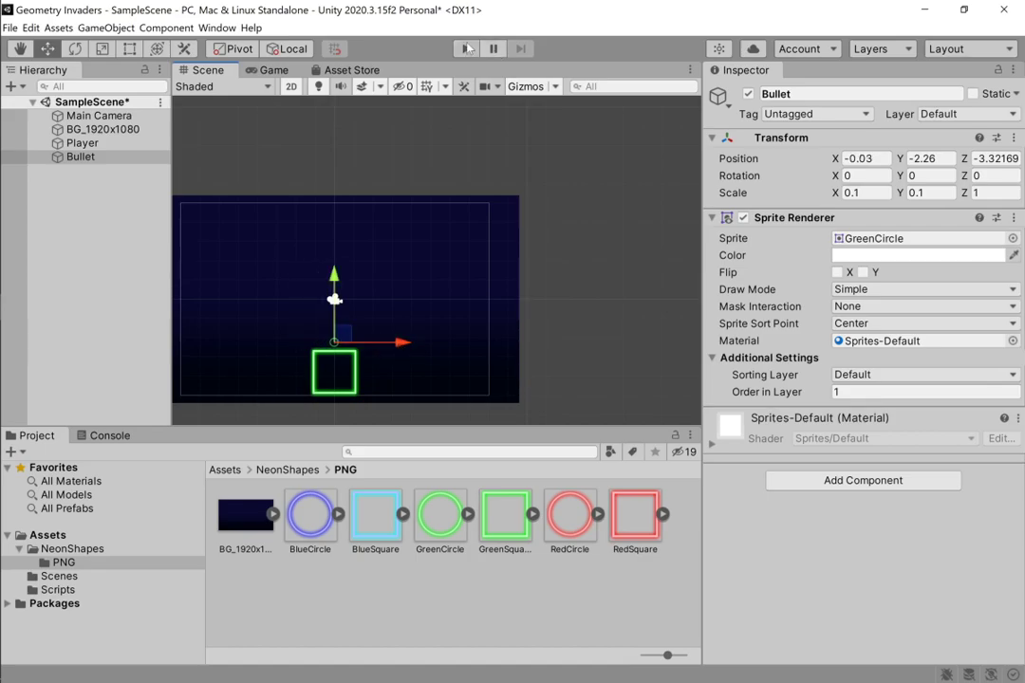
{"action": "left_click", "coordinate": [466, 50]}
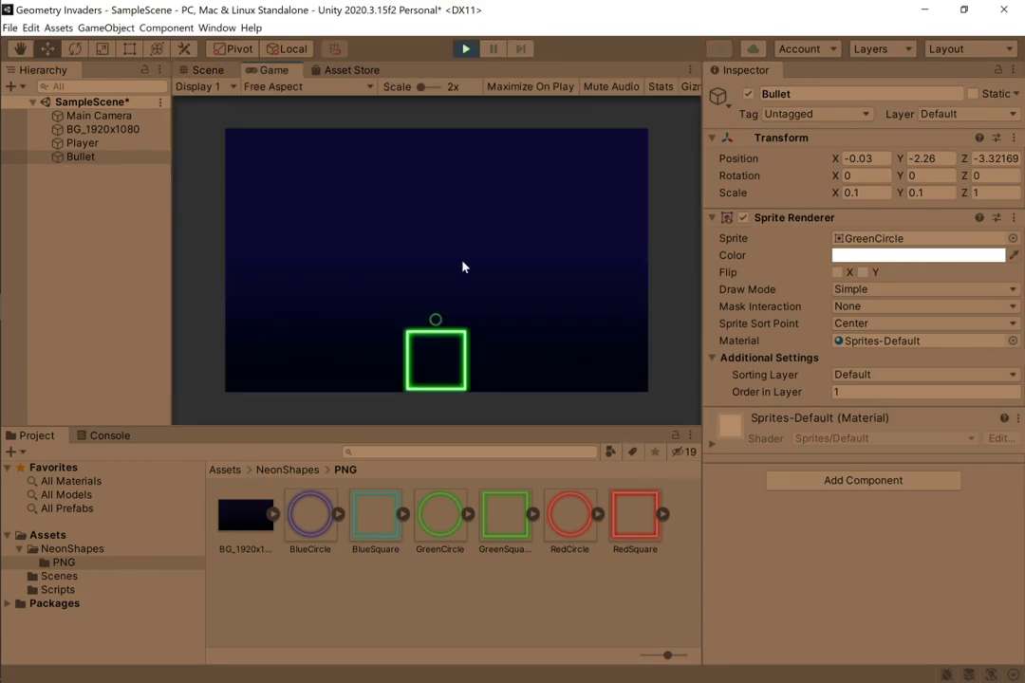
{"action": "left_click", "coordinate": [464, 49]}
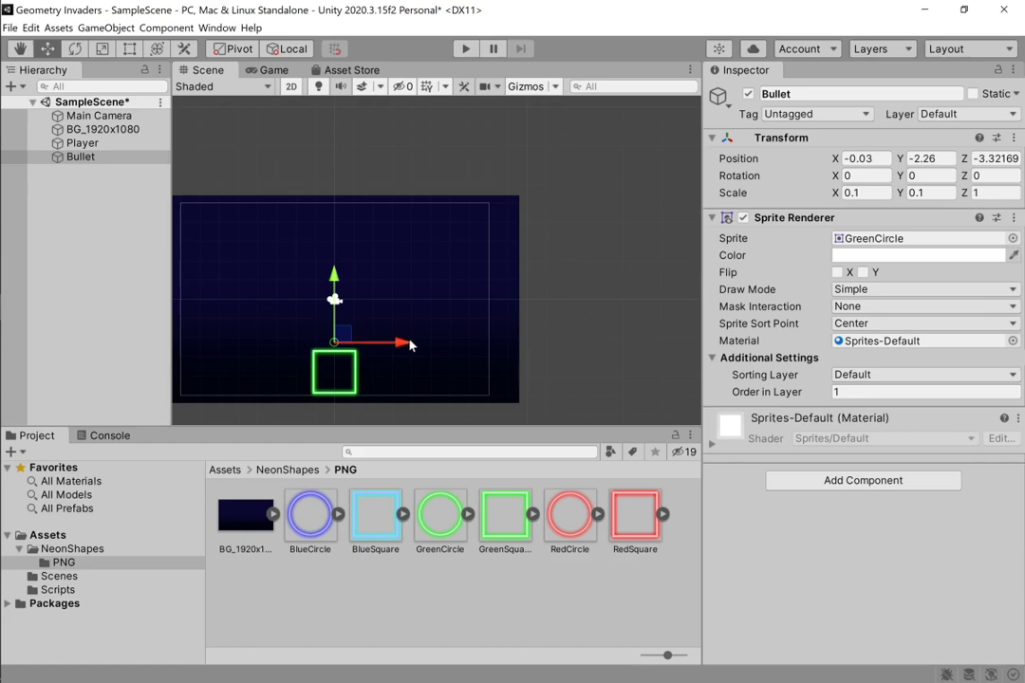
{"action": "left_click_drag", "start_coordinate": [401, 344], "coordinate": [402, 344]}
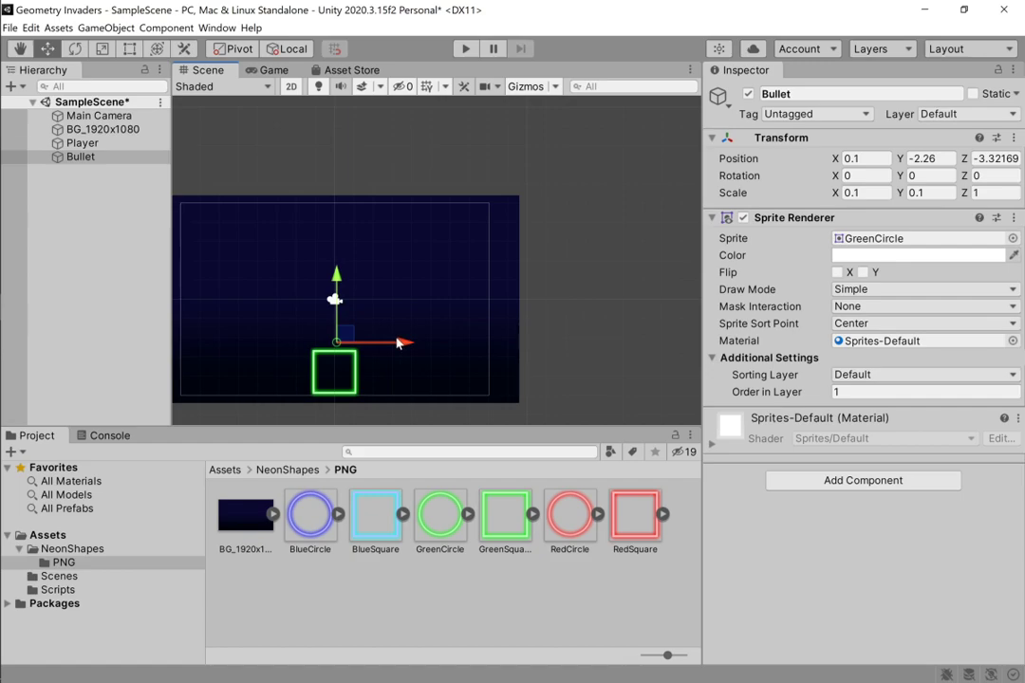
Create a new folder named Prefab in the project's Assets folder.
{"action": "left_click", "coordinate": [41, 537]}
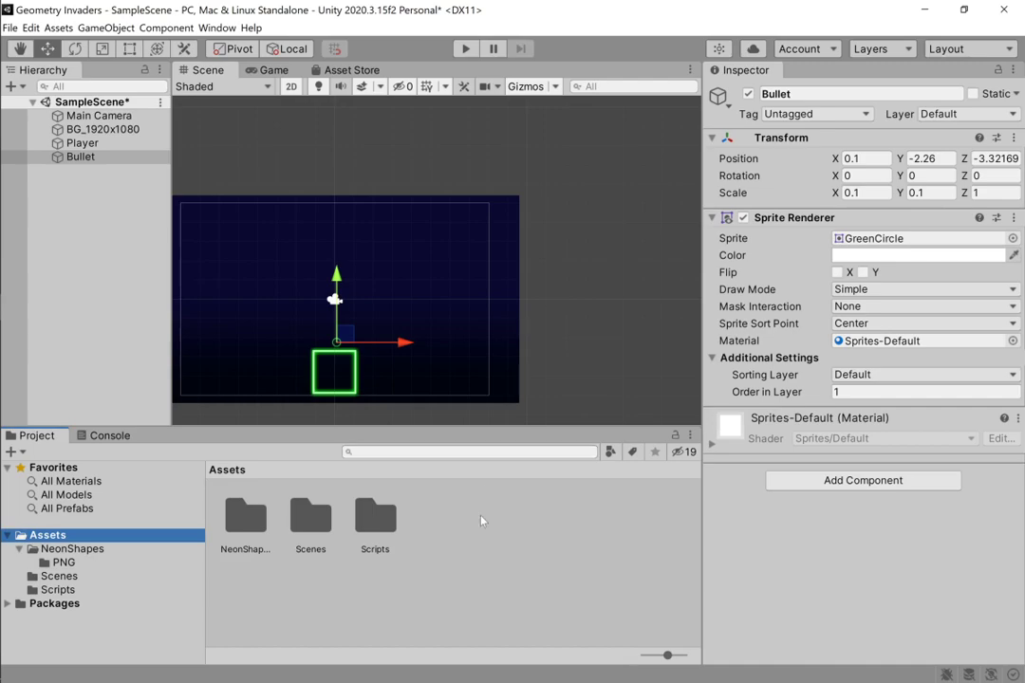
{"action": "left_click", "coordinate": [430, 561]}
{"action": "right_click", "coordinate": [431, 561]}
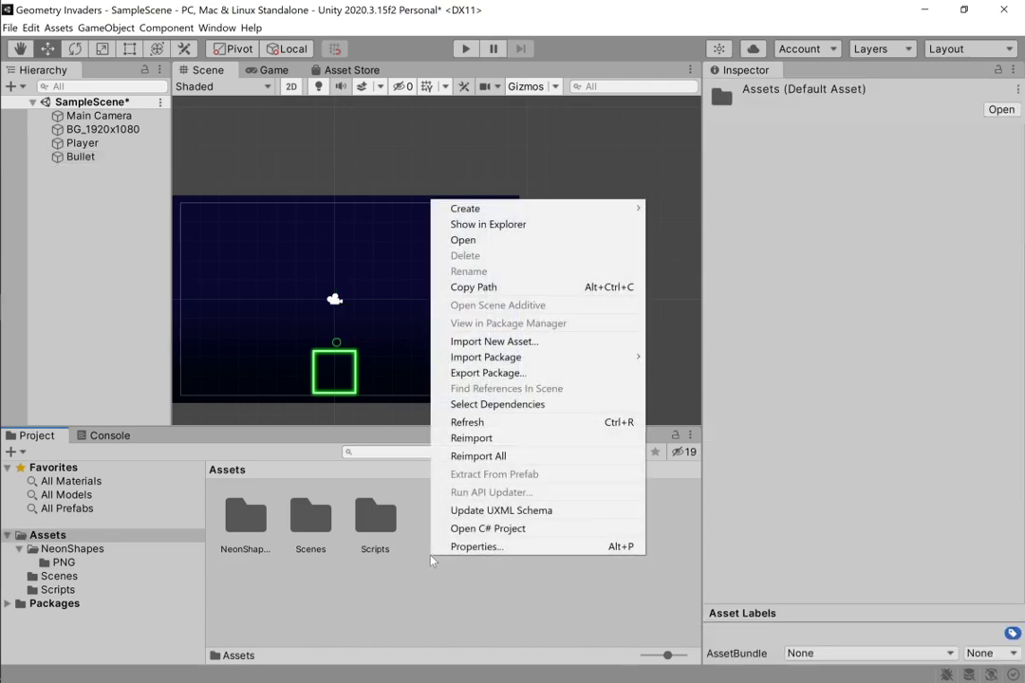
{"action": "mouse_move", "coordinate": [470, 208]}
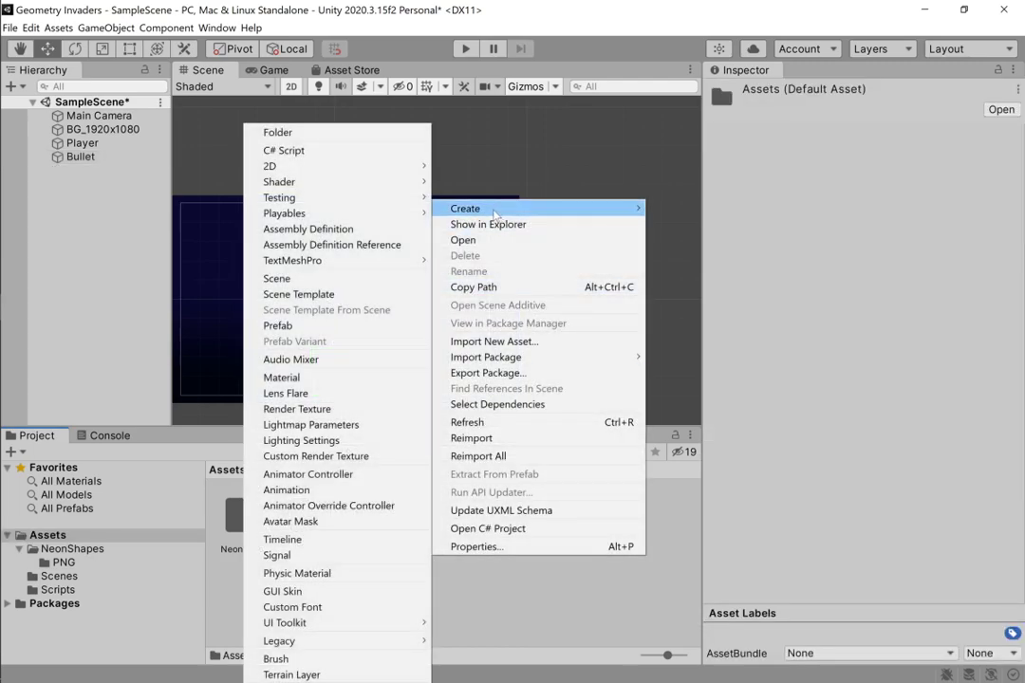
{"action": "left_click", "coordinate": [320, 134]}
{"action": "type", "text": "Pra"}
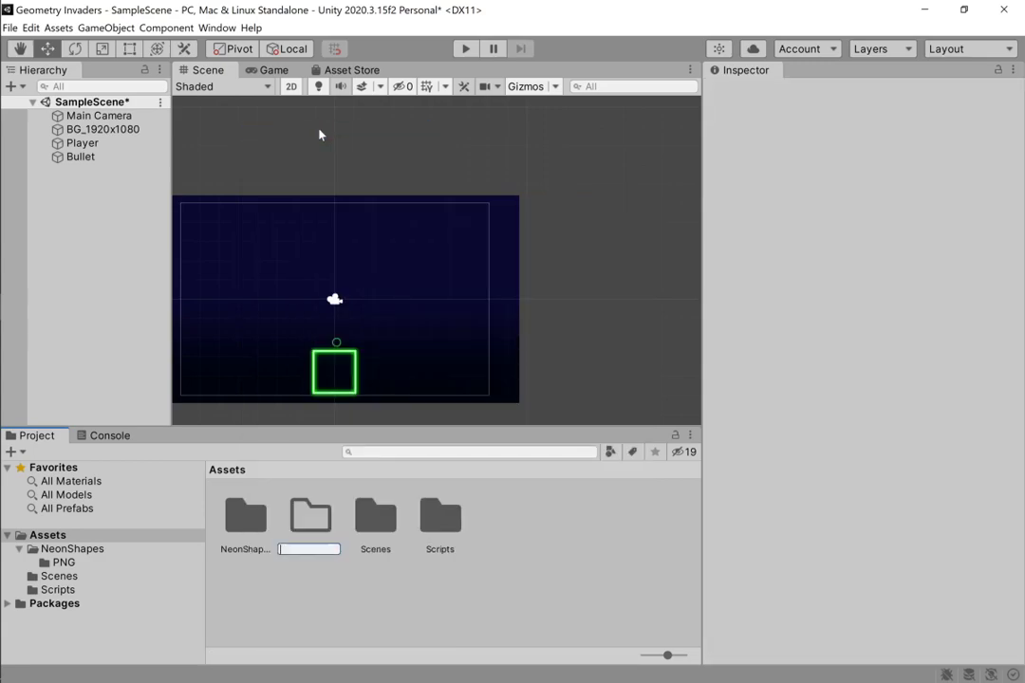
{"action": "type", "text": "fab"}
{"action": "key", "text": "Return"}
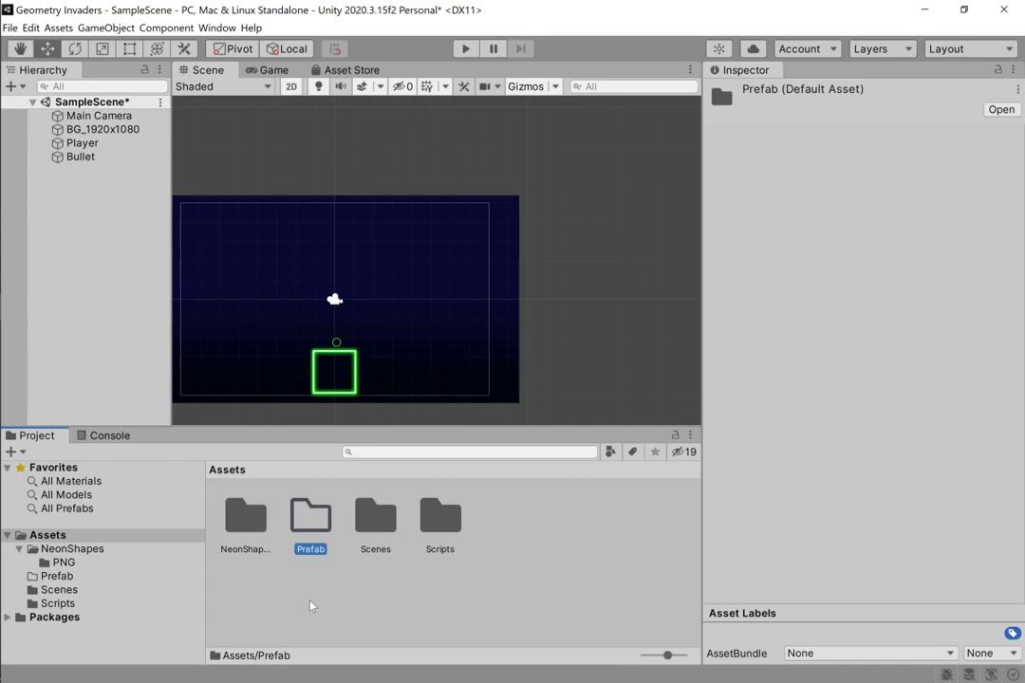
Turn the scene's Bullet object into a prefab asset inside the Prefab folder.
{"action": "double_click", "coordinate": [310, 520]}
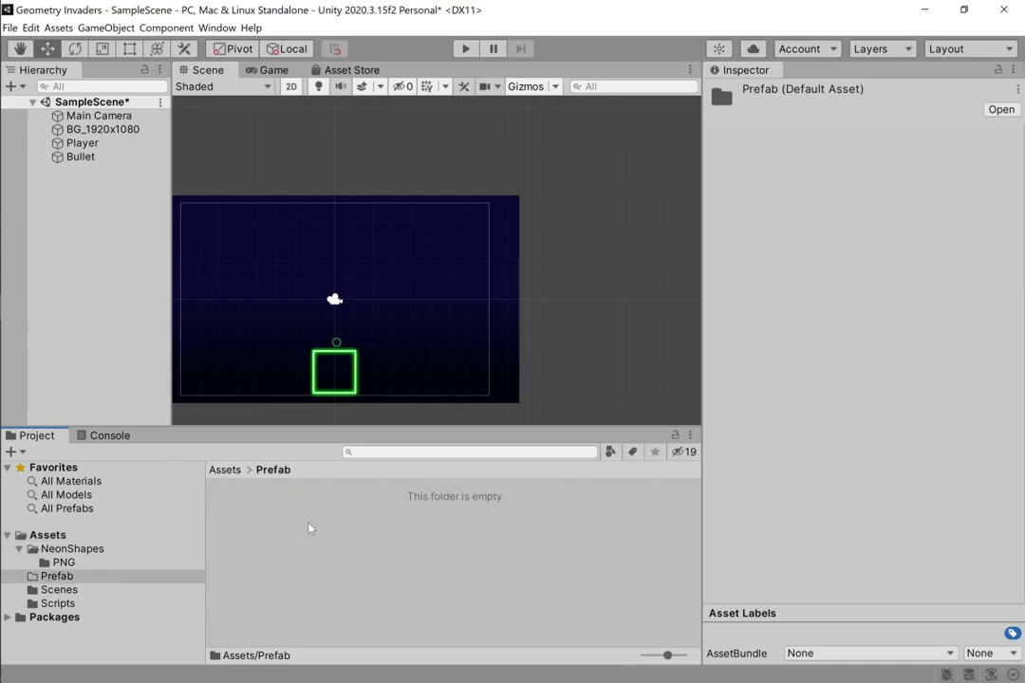
{"action": "left_click", "coordinate": [80, 158]}
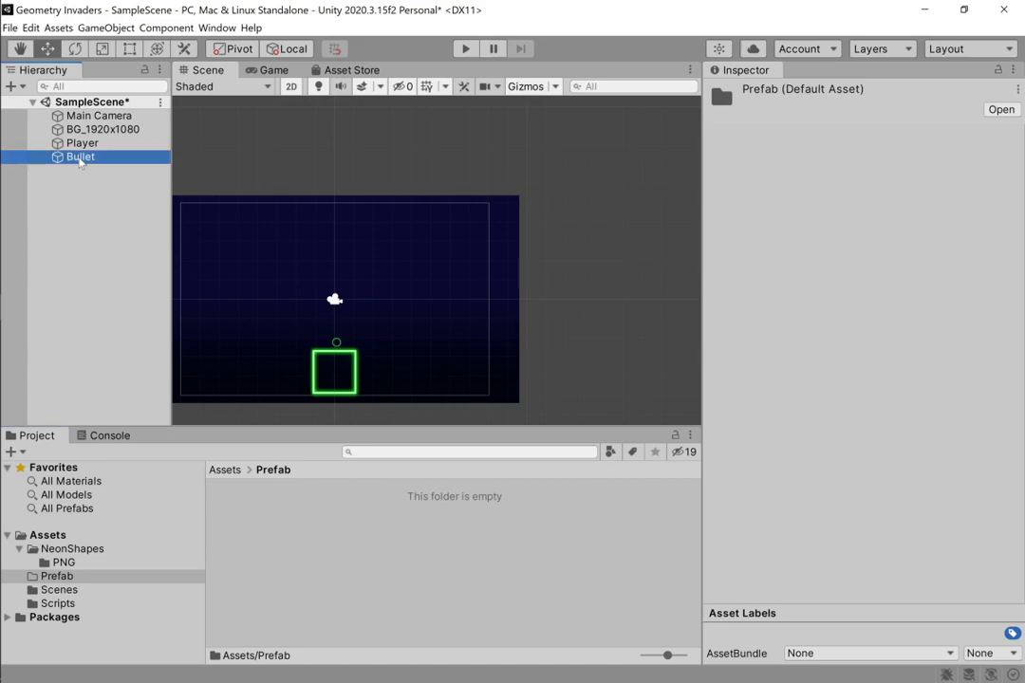
{"action": "left_click_drag", "start_coordinate": [79, 162], "coordinate": [273, 537]}
{"action": "left_click_drag", "start_coordinate": [368, 537], "coordinate": [359, 542]}
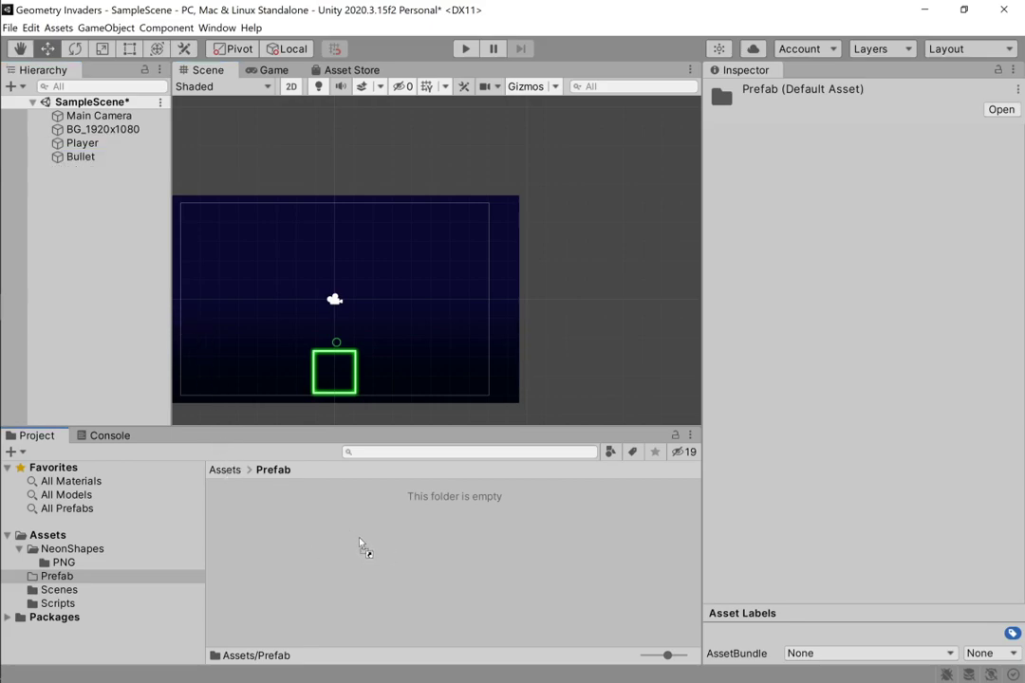
{"action": "left_click_drag", "start_coordinate": [360, 542], "coordinate": [81, 164]}
{"action": "left_click_drag", "start_coordinate": [55, 158], "coordinate": [252, 529]}
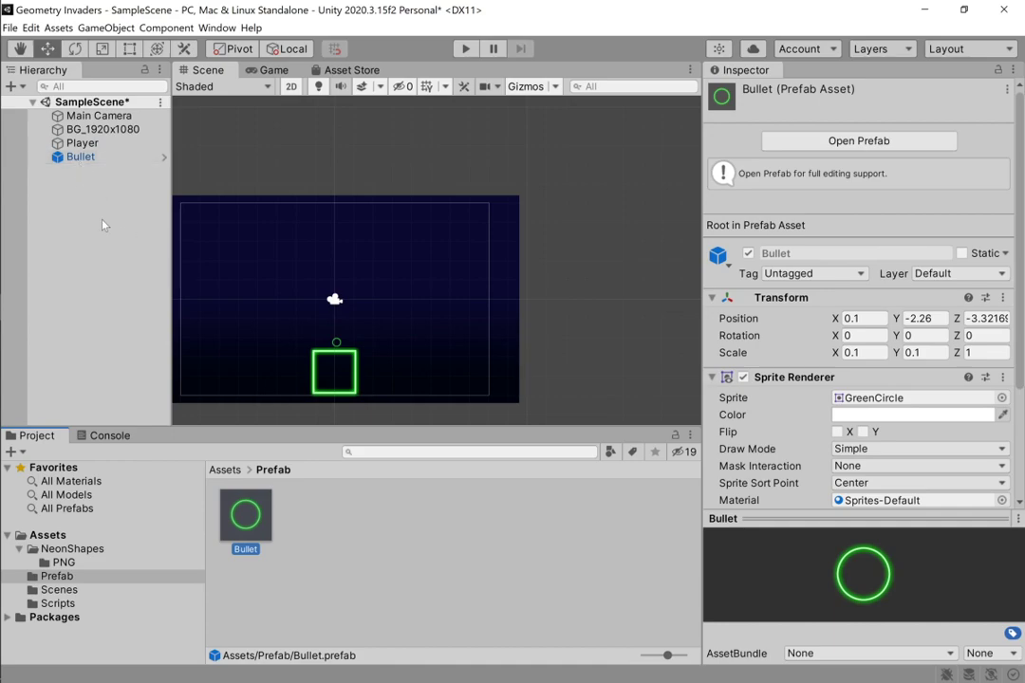
Delete the Bullet instance from SampleScene, keeping only its prefab asset.
{"action": "left_click", "coordinate": [83, 180]}
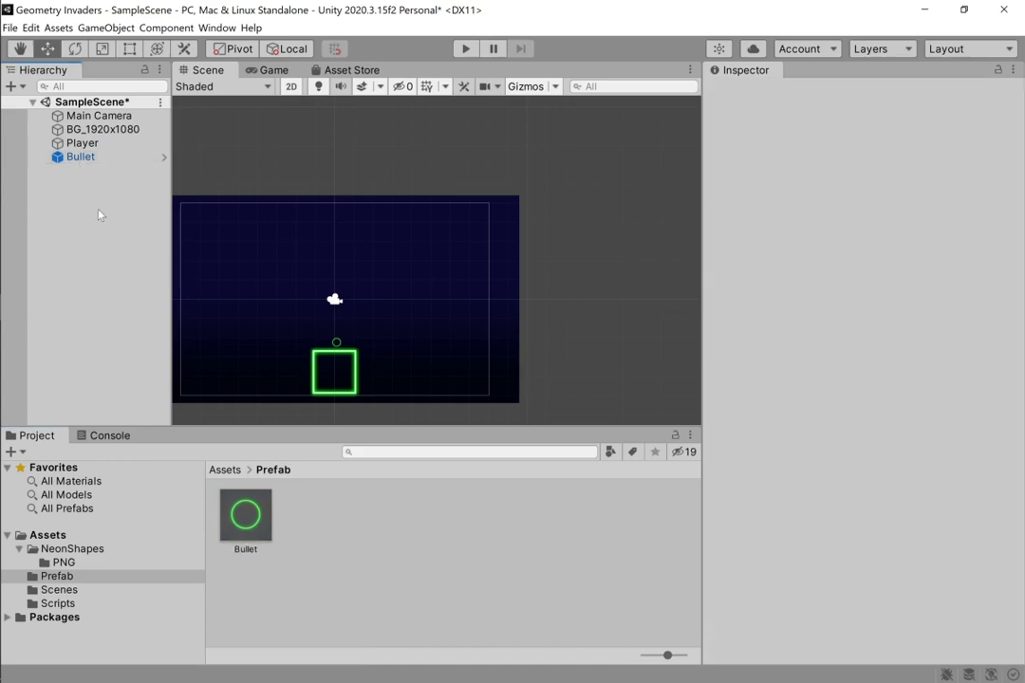
{"action": "left_click", "coordinate": [83, 158]}
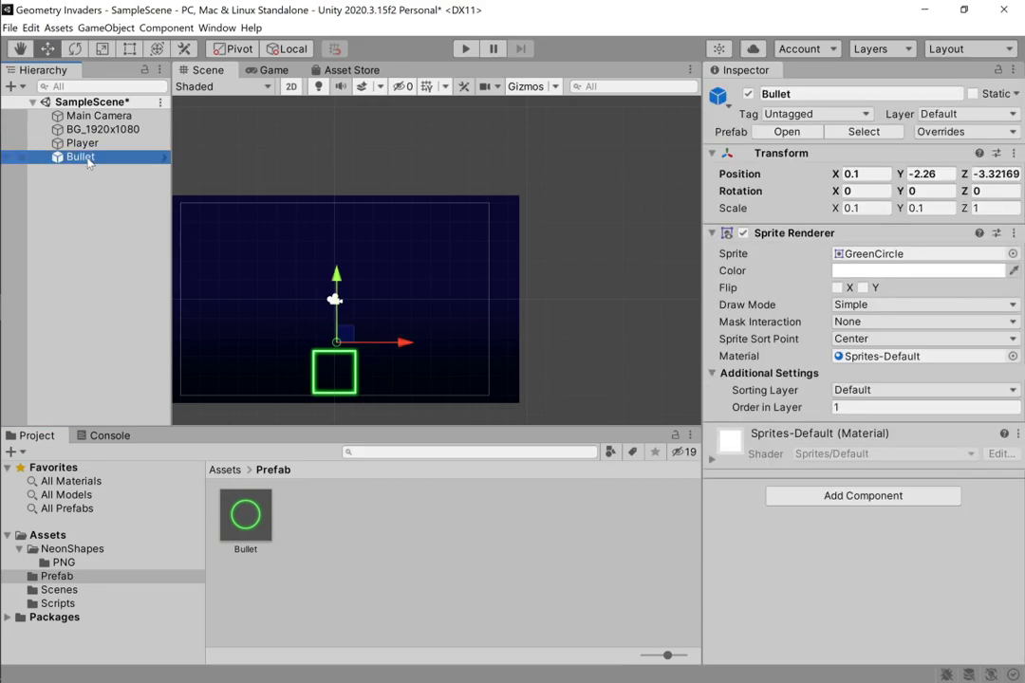
{"action": "key", "text": "Delete"}
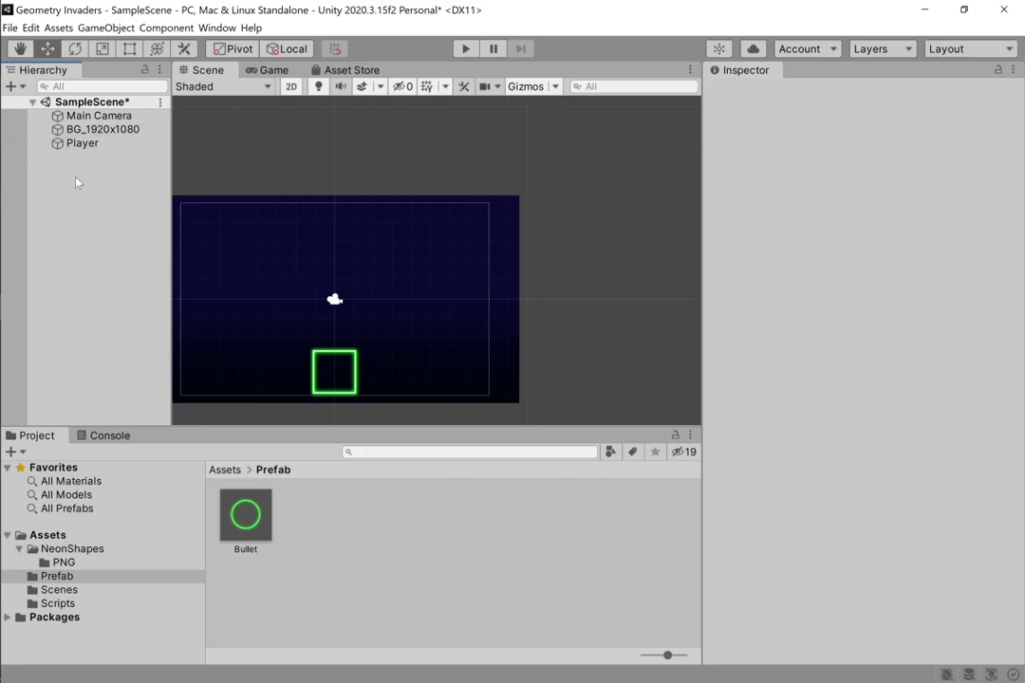
Run the game, move the Player sideways to check the scene without the Bullet instance, and stop the game.
{"action": "left_click", "coordinate": [465, 49]}
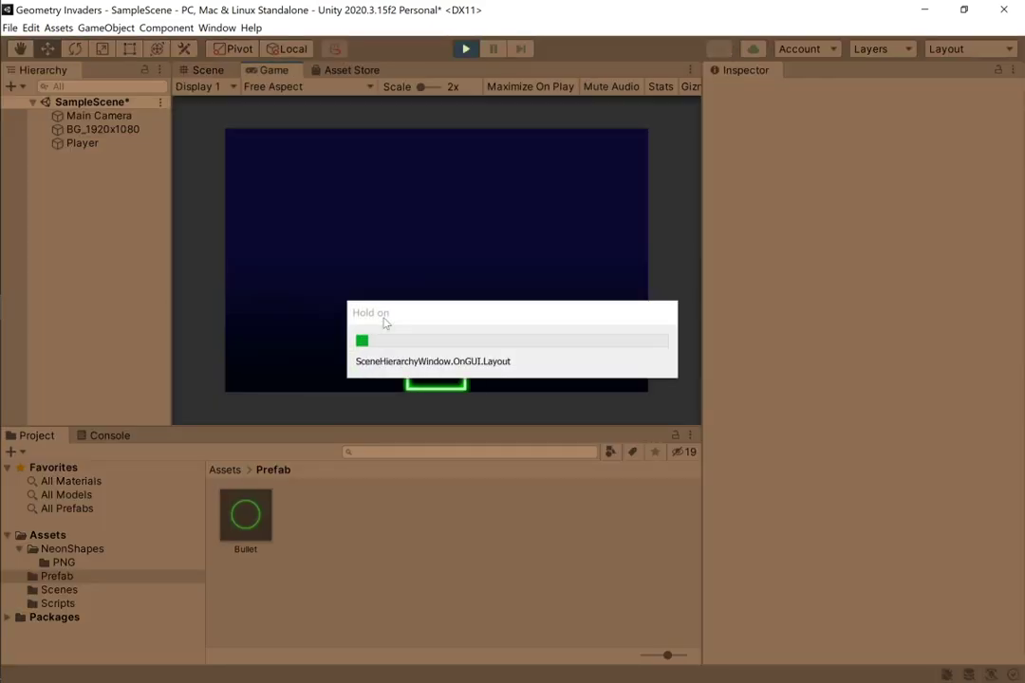
{"action": "key", "text": "Right"}
{"action": "key", "text": "Left"}
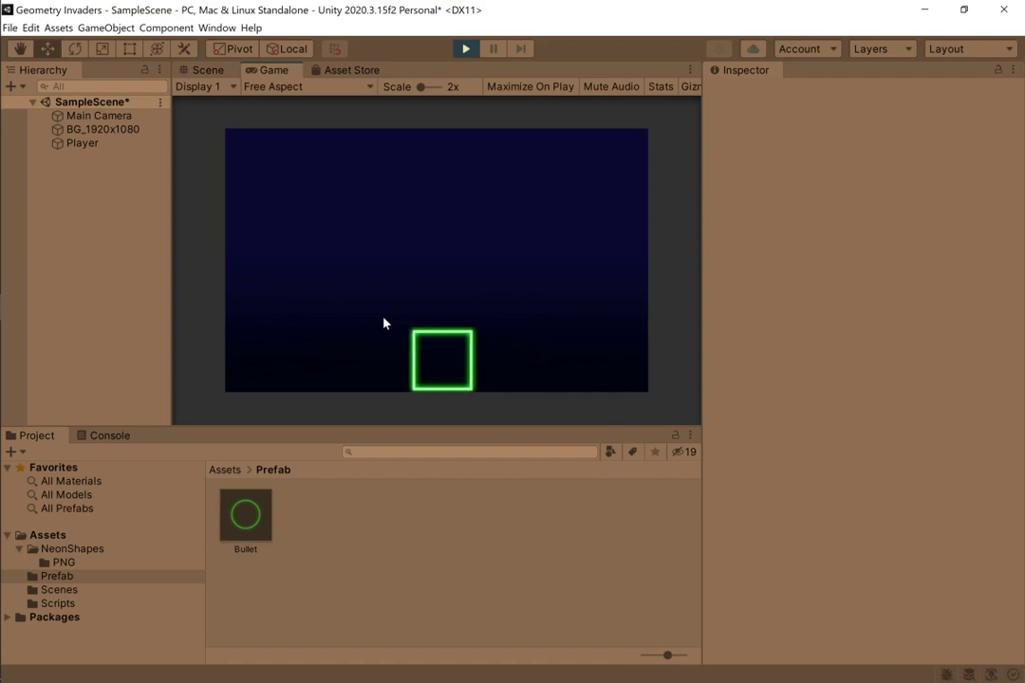
{"action": "key", "text": "Right"}
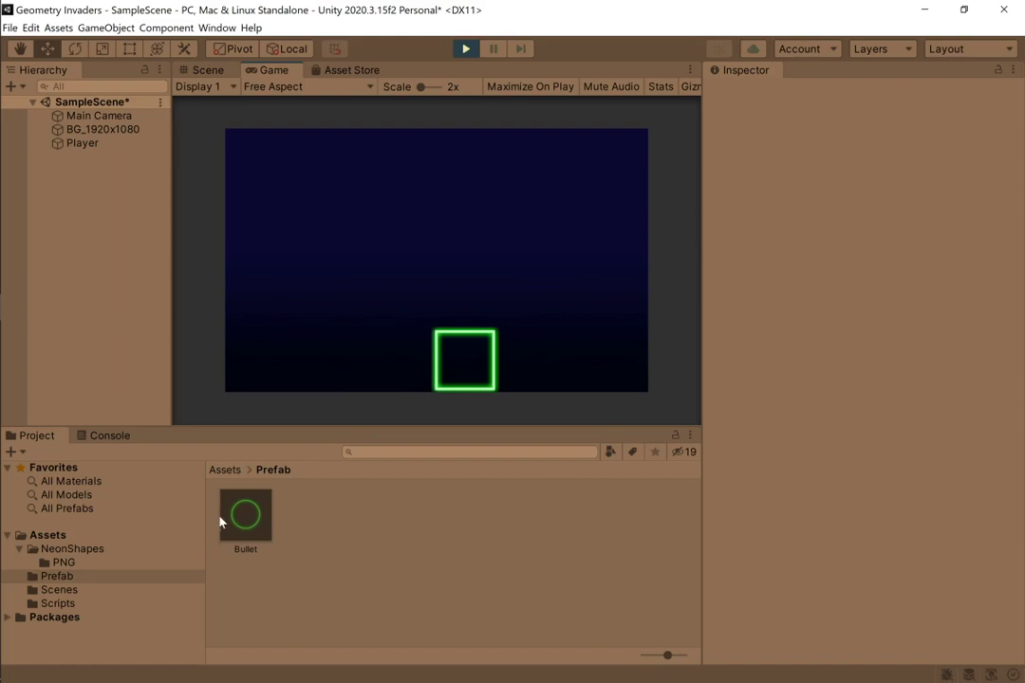
{"action": "left_click", "coordinate": [465, 50]}
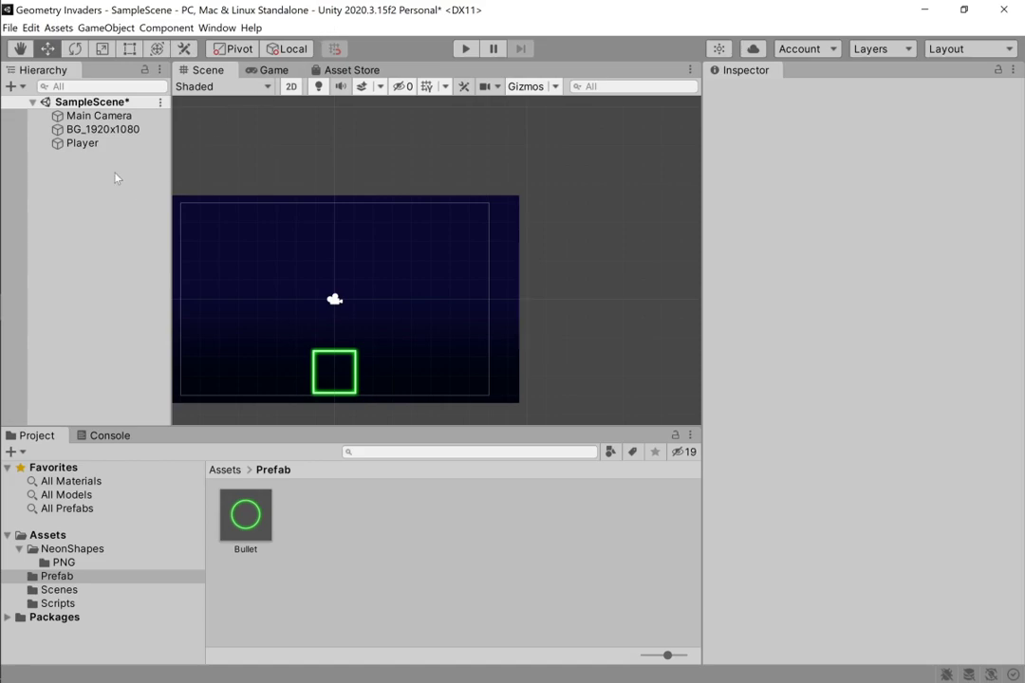
Inspect the Player's components and the Bullet prefab's Transform and Sprite Renderer settings.
{"action": "left_click", "coordinate": [79, 145]}
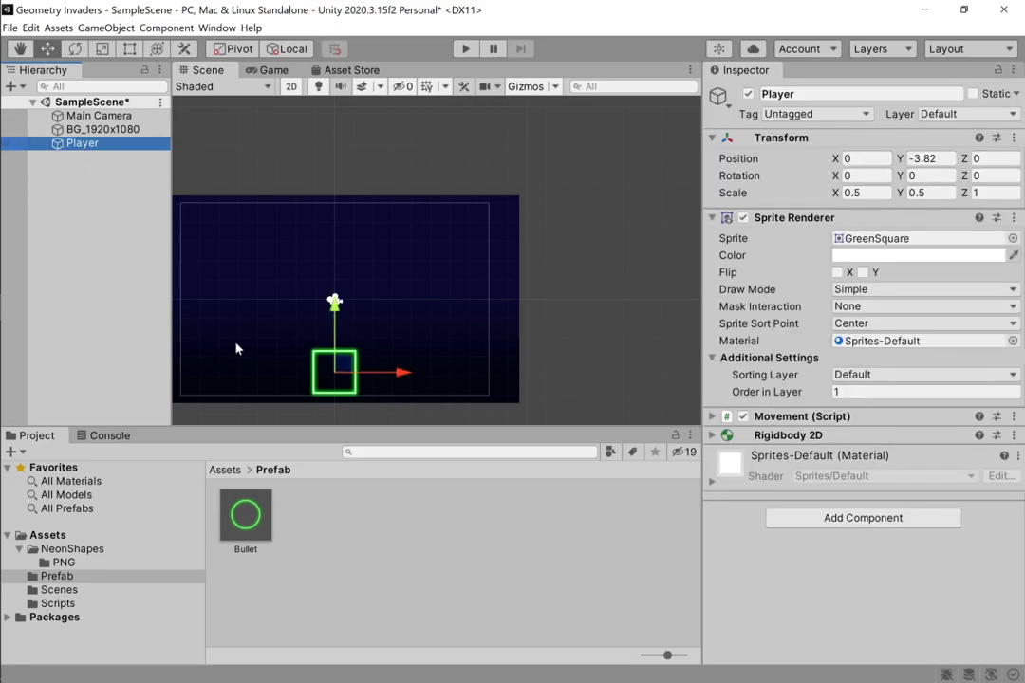
{"action": "left_click", "coordinate": [249, 513]}
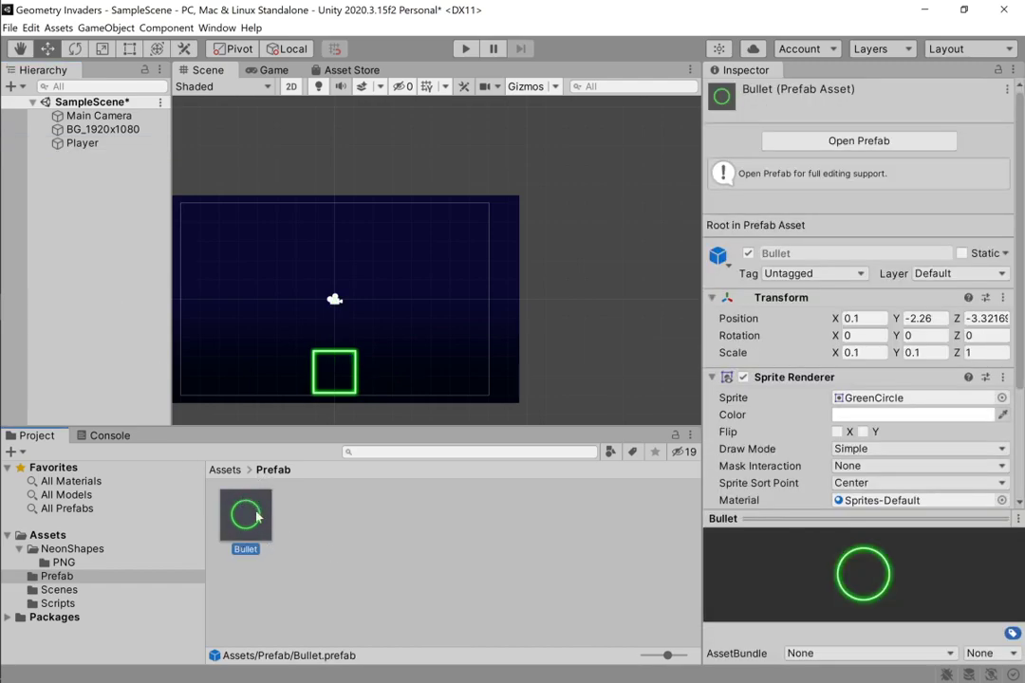
{"action": "scroll", "coordinate": [732, 356], "scroll_direction": "down", "scroll_amount": 4}
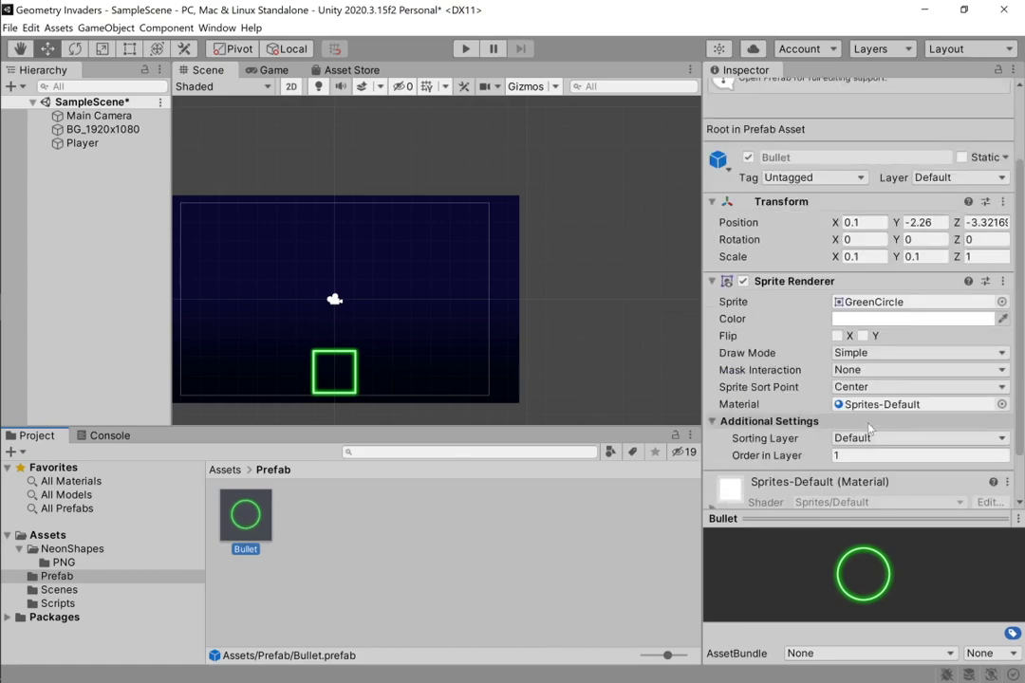